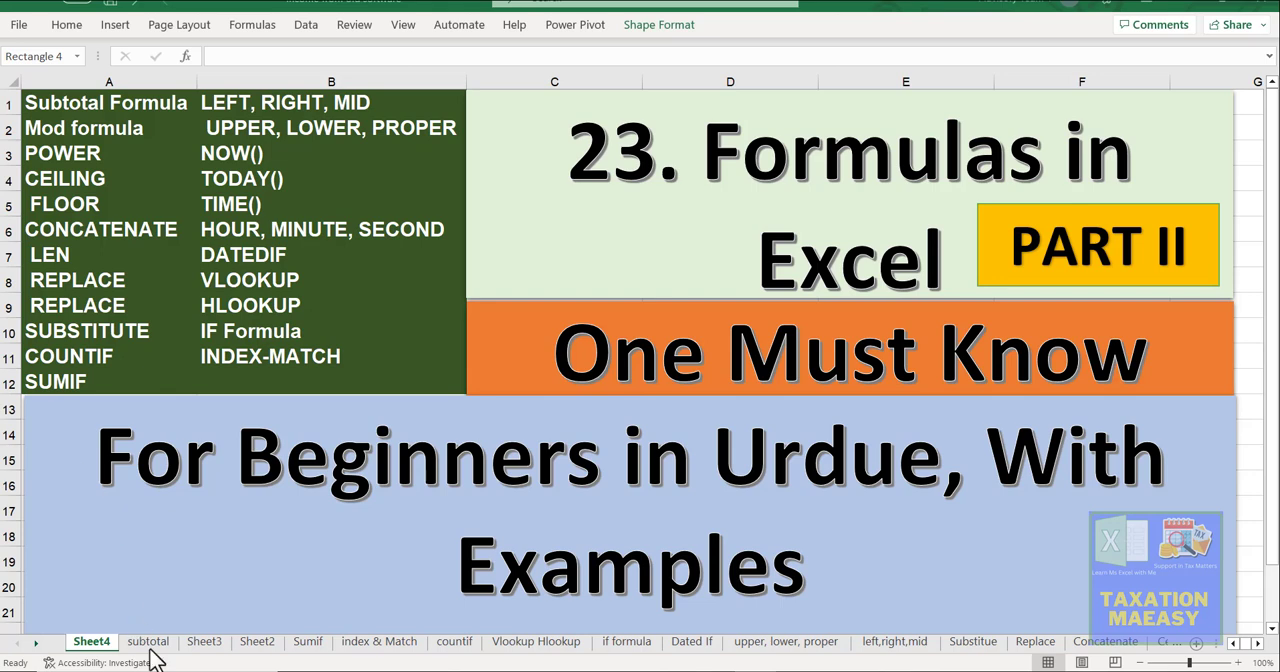
Step: Open the Sumif sheet and begin a SUMIF formula in cell B2 beside Sales Income
{"action": "left_click", "coordinate": [319, 641]}
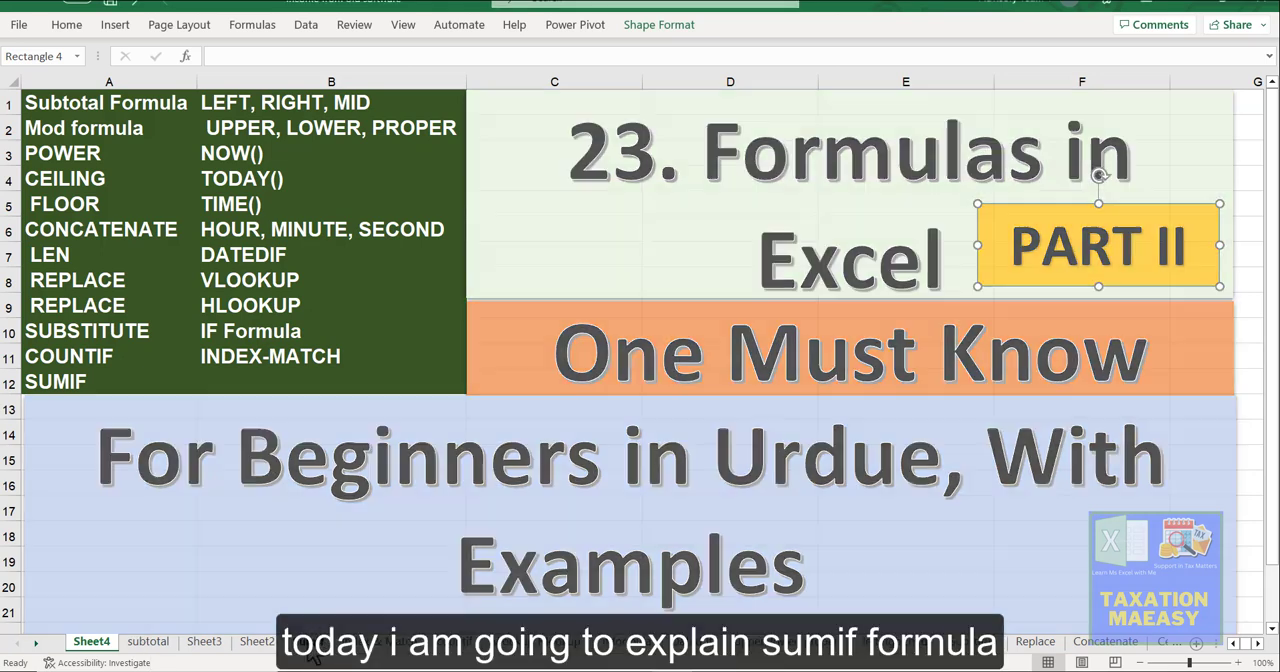
{"action": "left_click", "coordinate": [316, 643]}
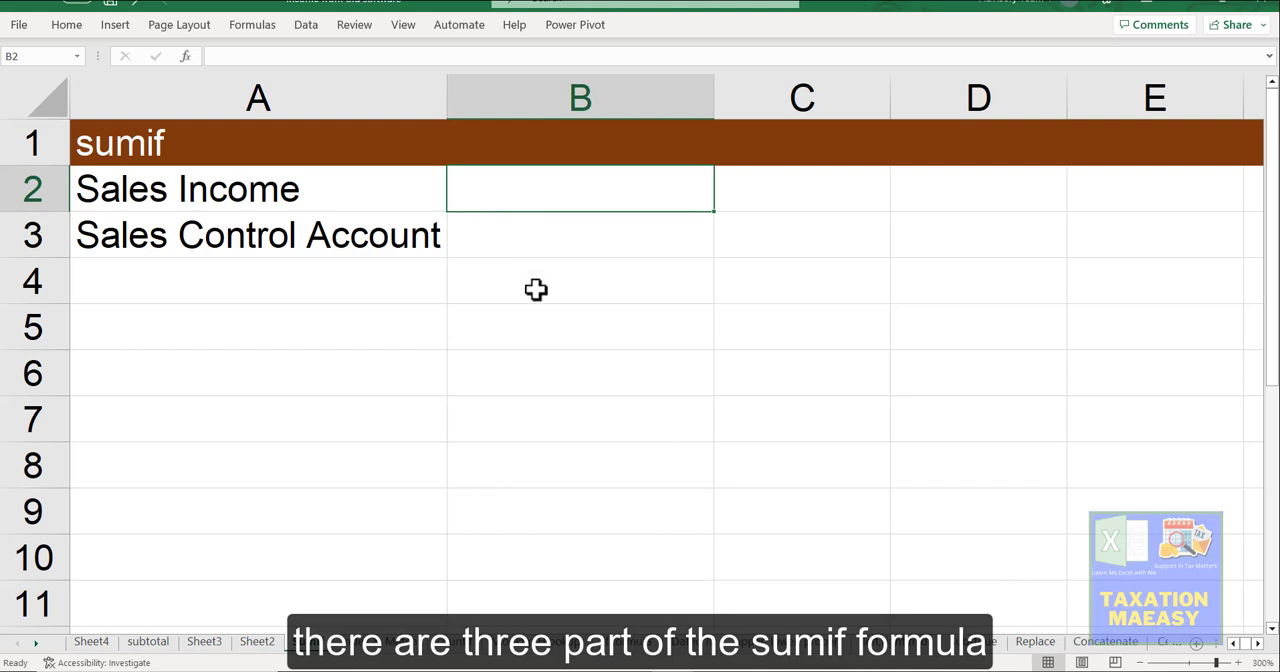
{"action": "type", "text": "="}
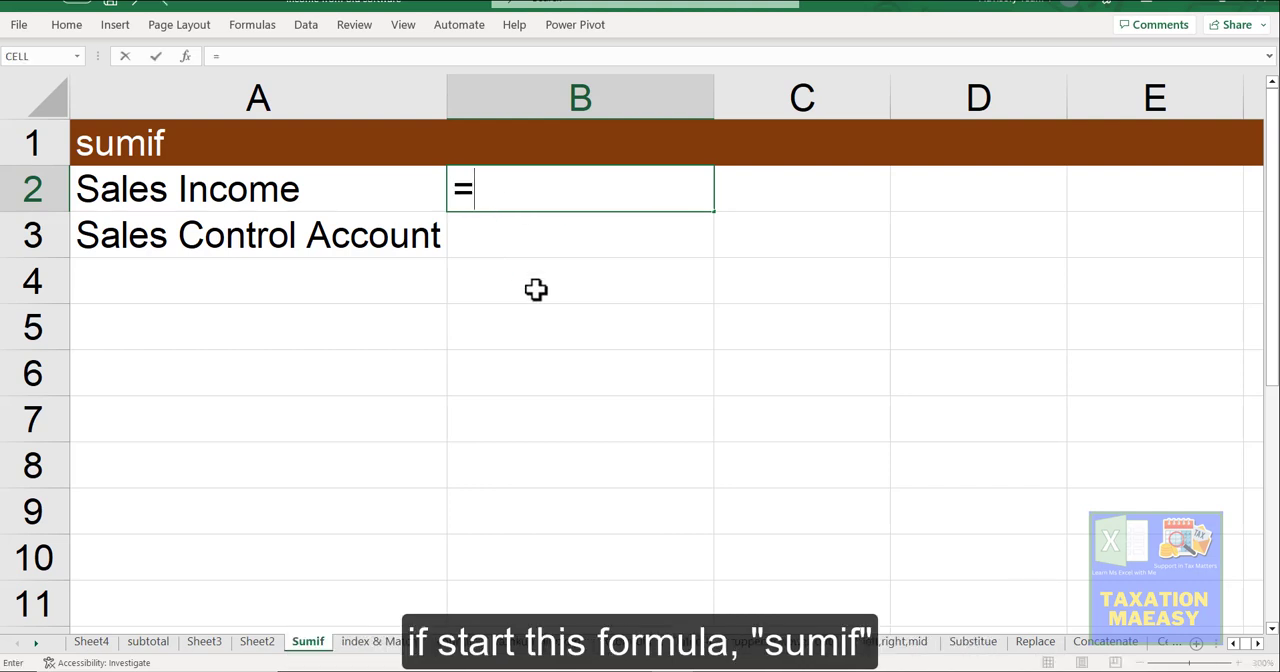
{"action": "type", "text": "sumiff"}
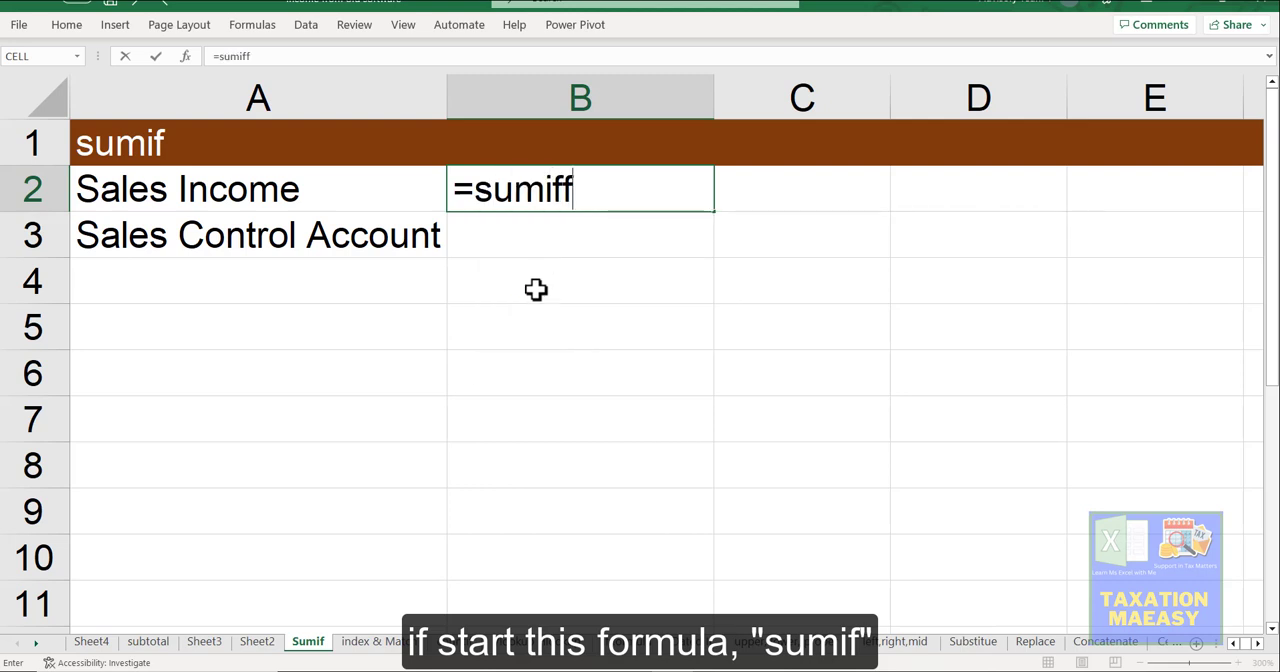
{"action": "key", "text": "BackSpace"}
{"action": "key", "text": "Tab"}
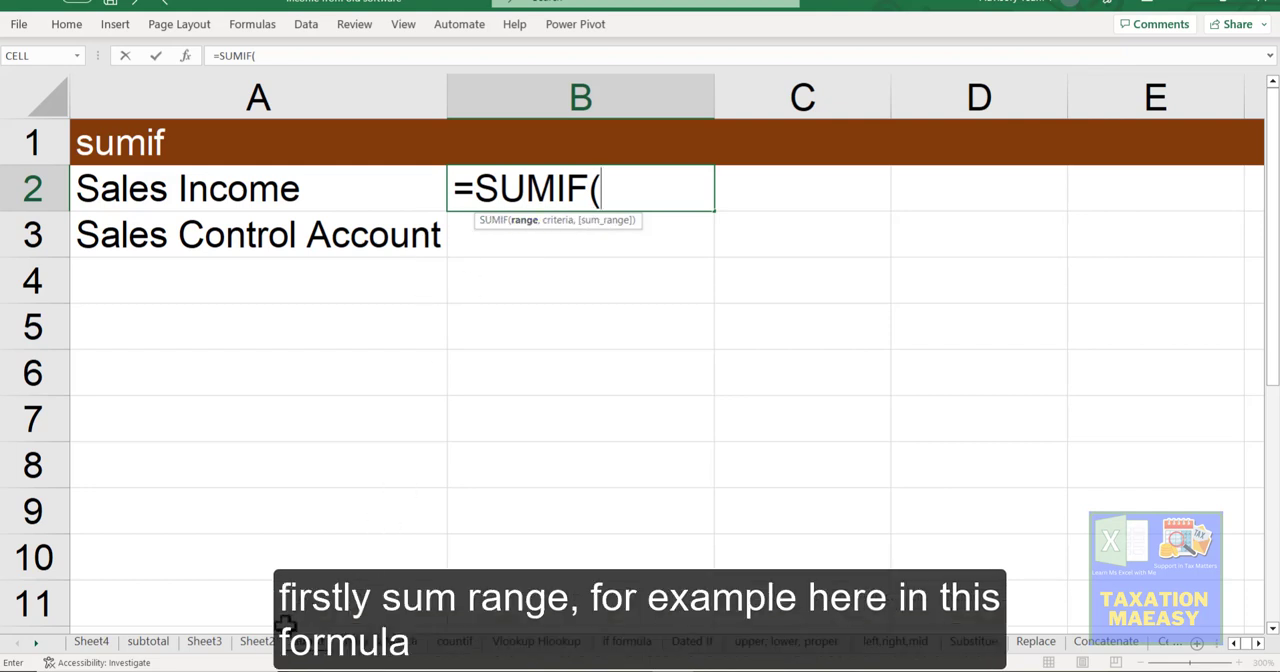
Step: Point the formula's range argument to the first Account Title entry, cell B4, on the subtotal sheet
{"action": "left_click", "coordinate": [204, 641]}
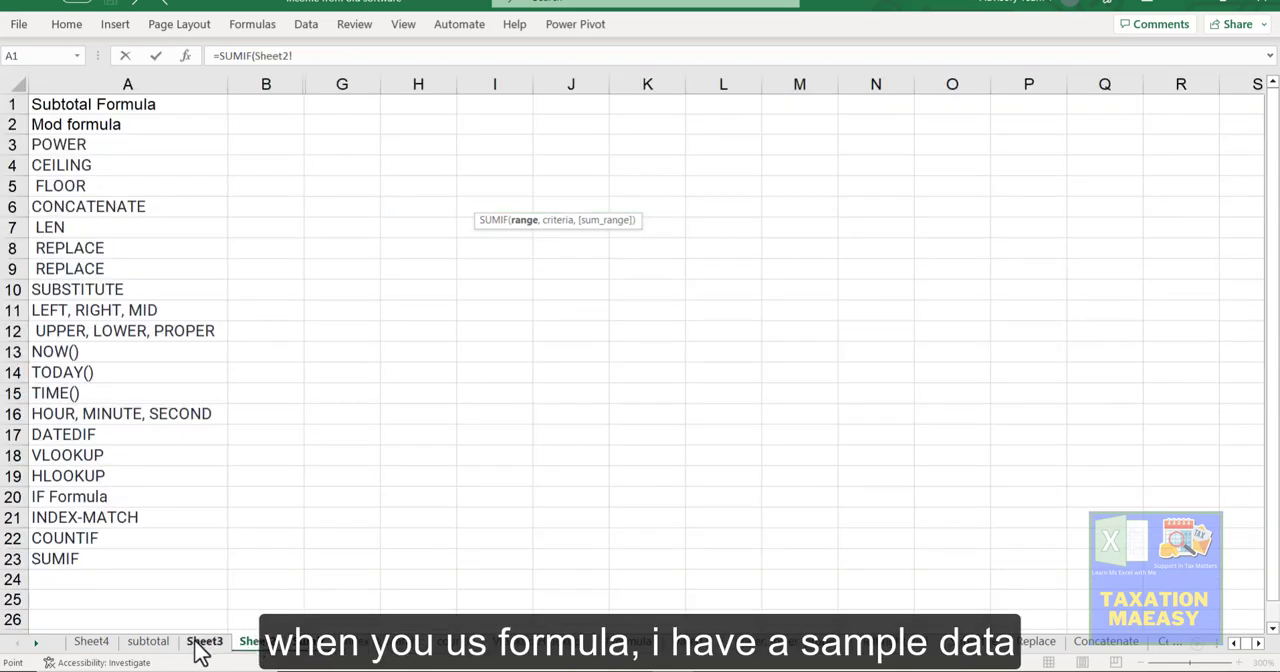
{"action": "left_click", "coordinate": [152, 642]}
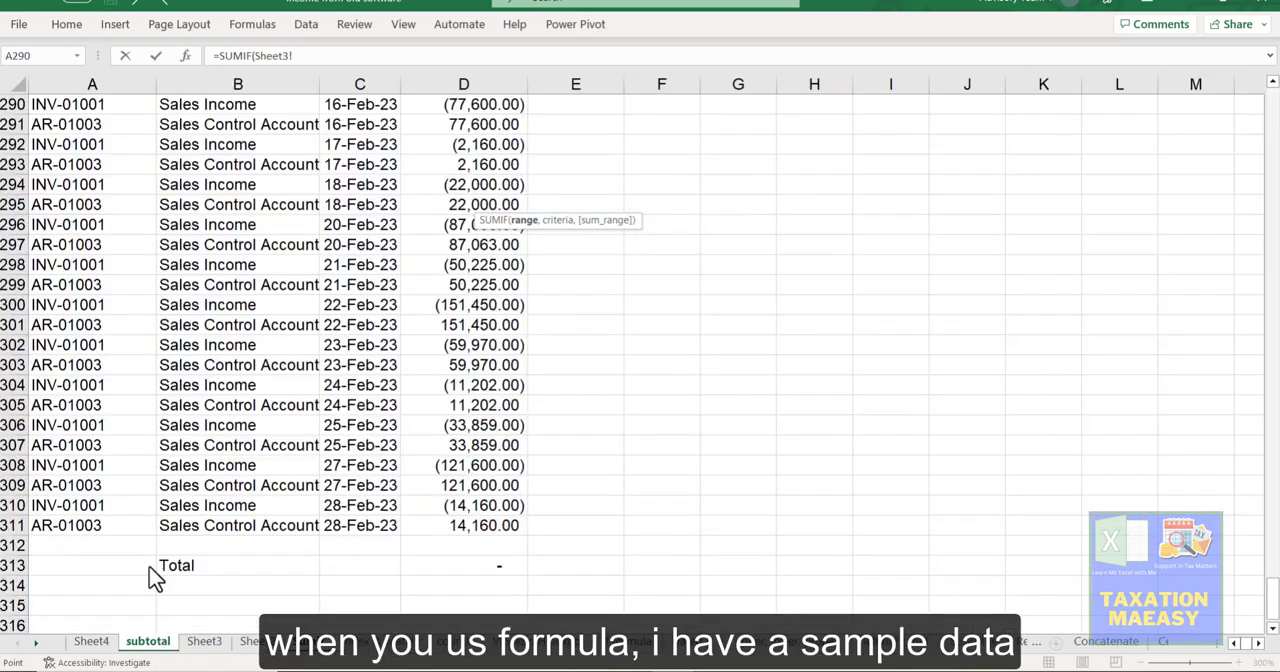
{"action": "left_click", "coordinate": [102, 240]}
{"action": "key", "text": "ctrl+Up"}
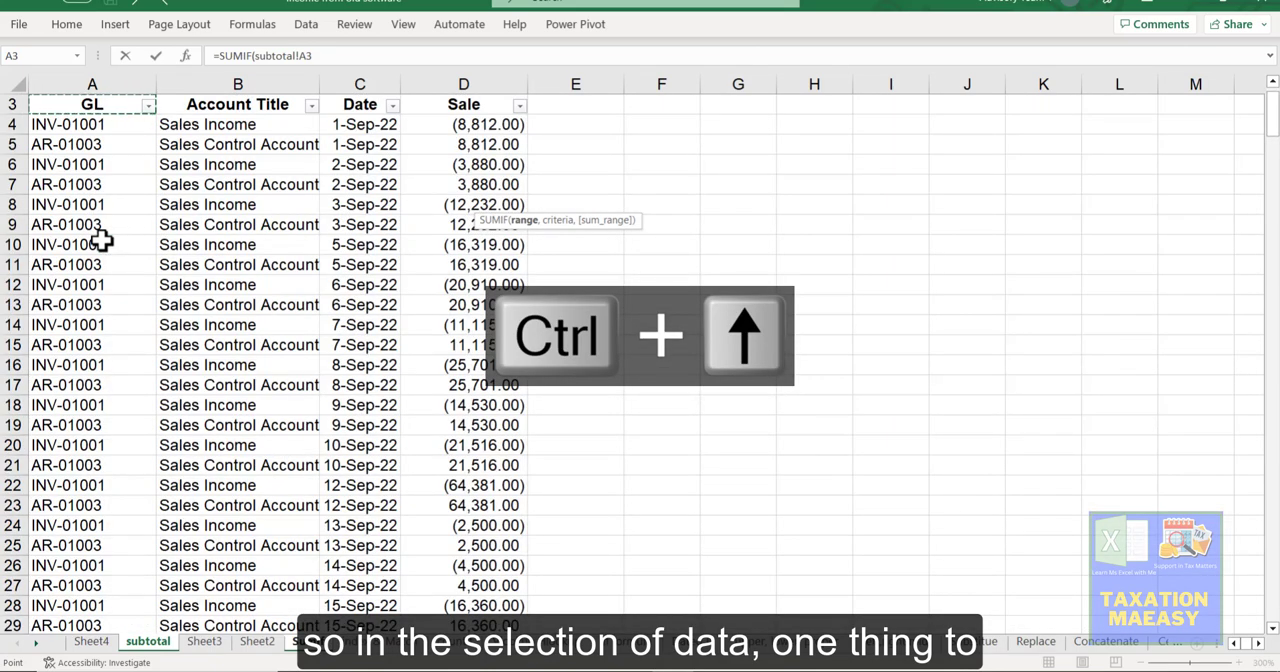
{"action": "key", "text": "Down"}
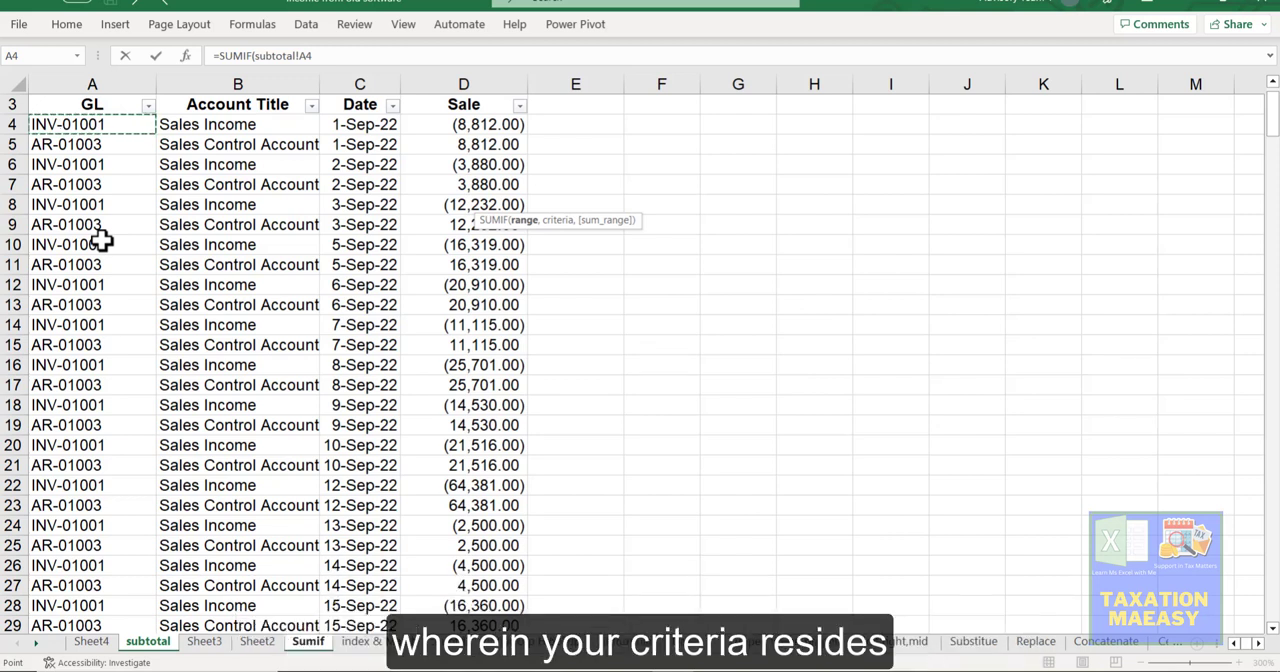
{"action": "key", "text": "Right"}
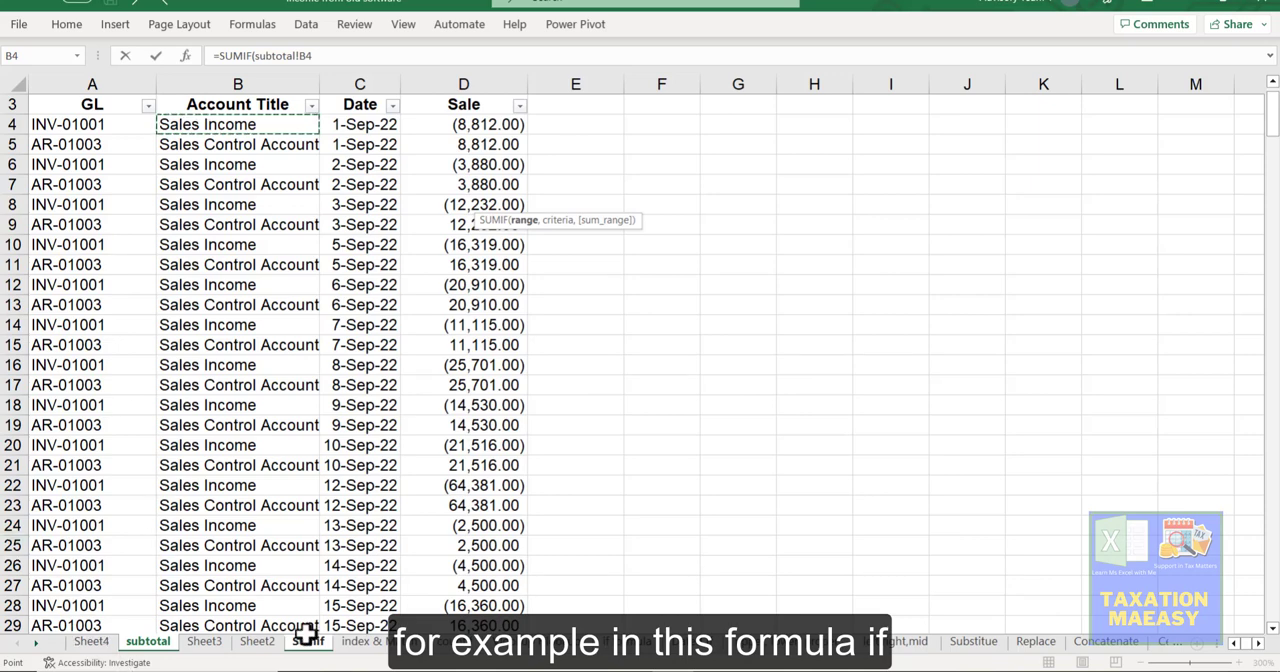
{"action": "left_click", "coordinate": [466, 645]}
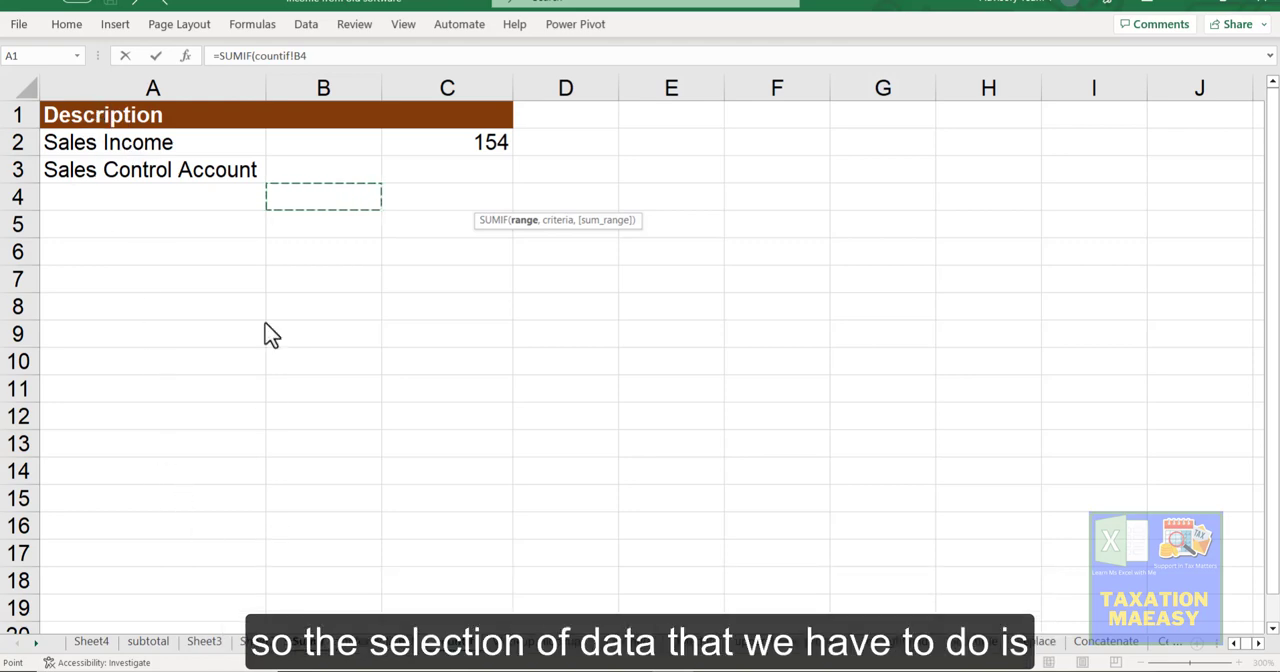
{"action": "left_click", "coordinate": [206, 646]}
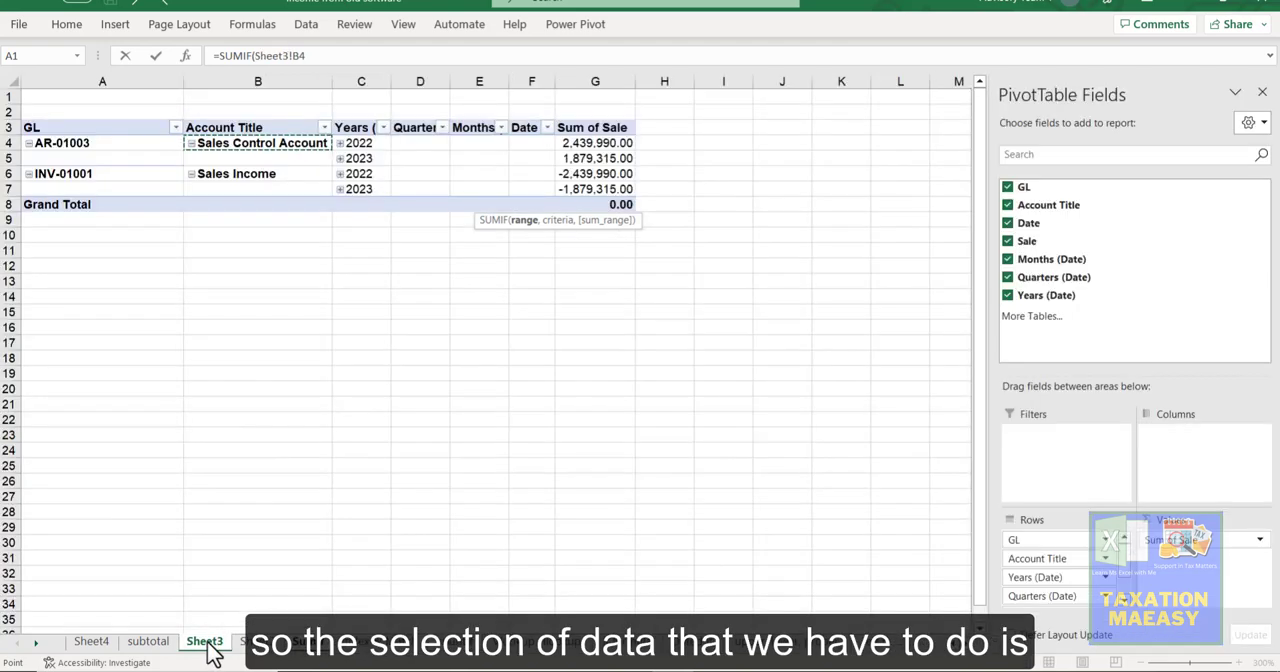
{"action": "left_click", "coordinate": [150, 645]}
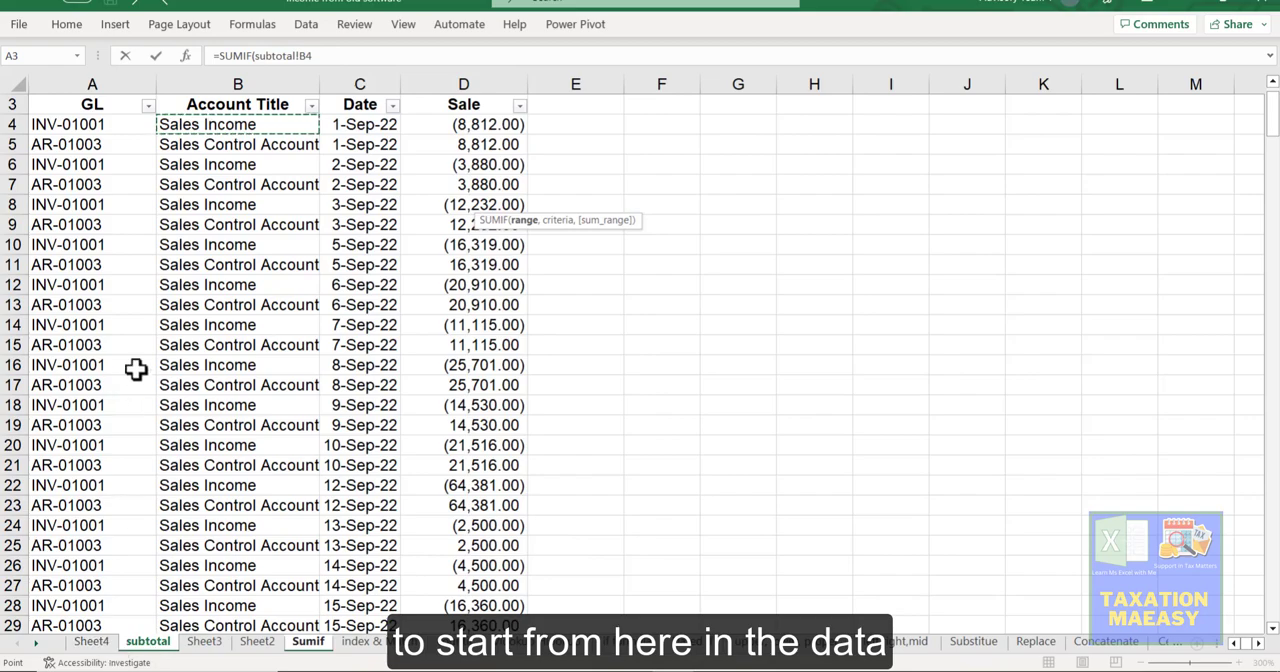
{"action": "left_click", "coordinate": [76, 125]}
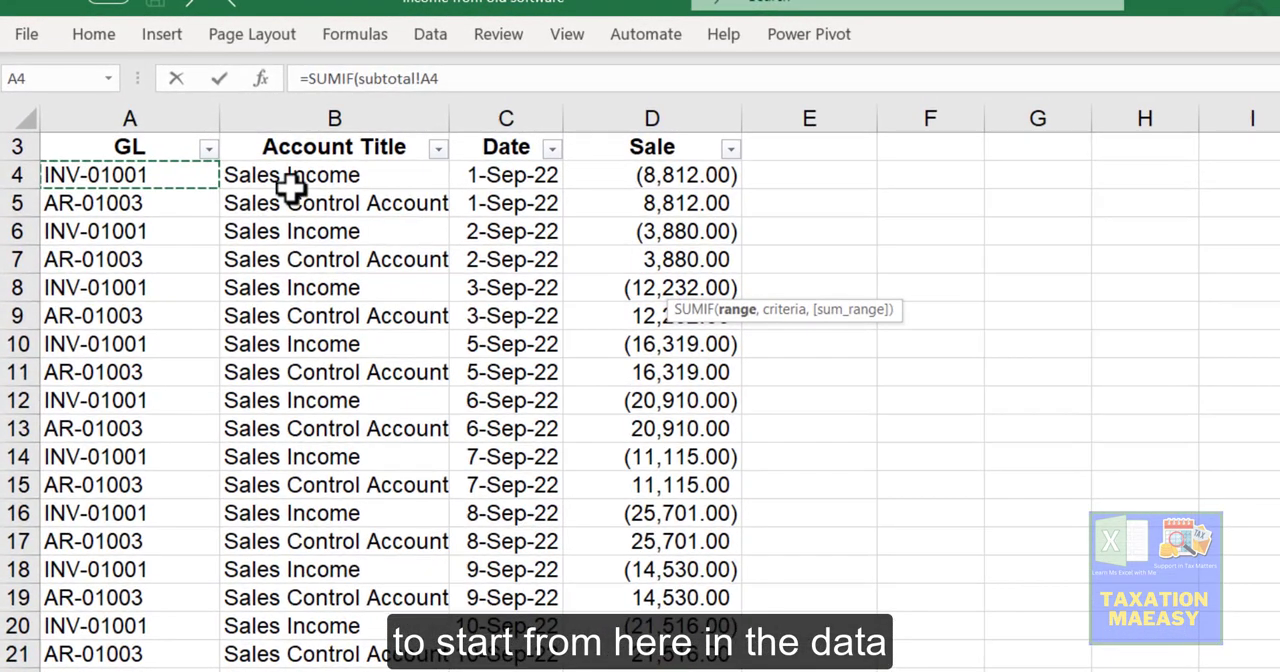
{"action": "left_click", "coordinate": [282, 169]}
{"action": "left_click", "coordinate": [127, 164]}
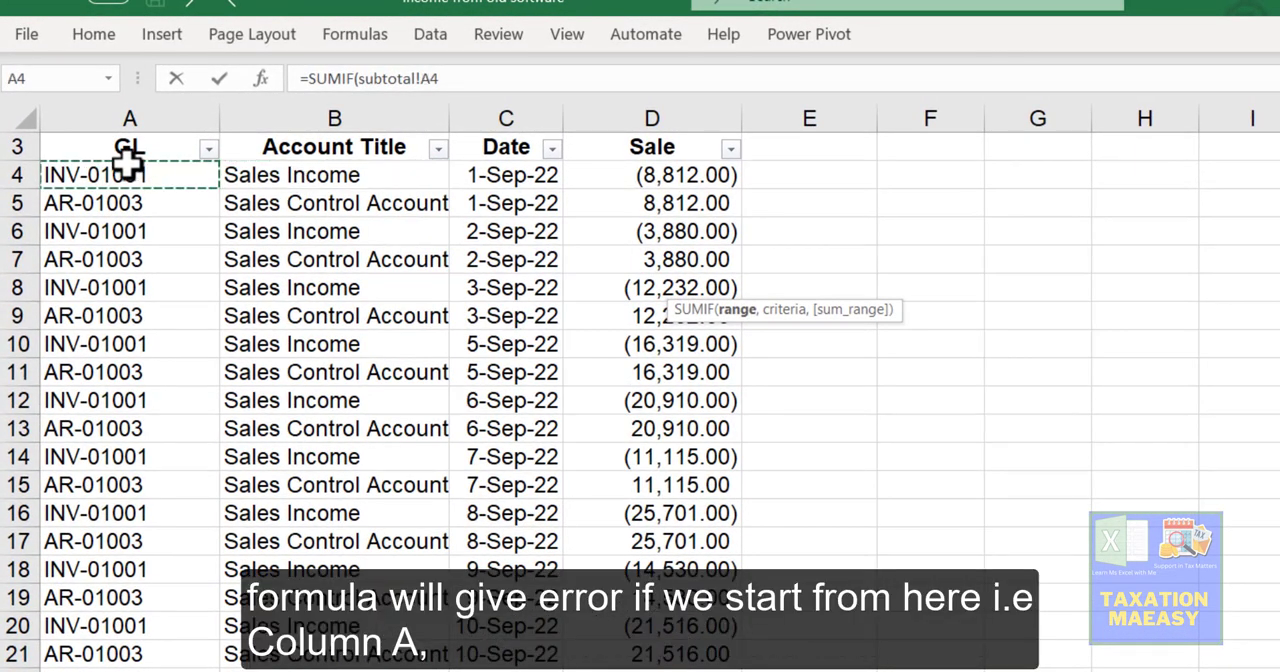
Step: Set the SUMIF range to B4:D311 on the subtotal sheet, from Account Title through Sale, and move on to the criteria argument
{"action": "left_click", "coordinate": [350, 173]}
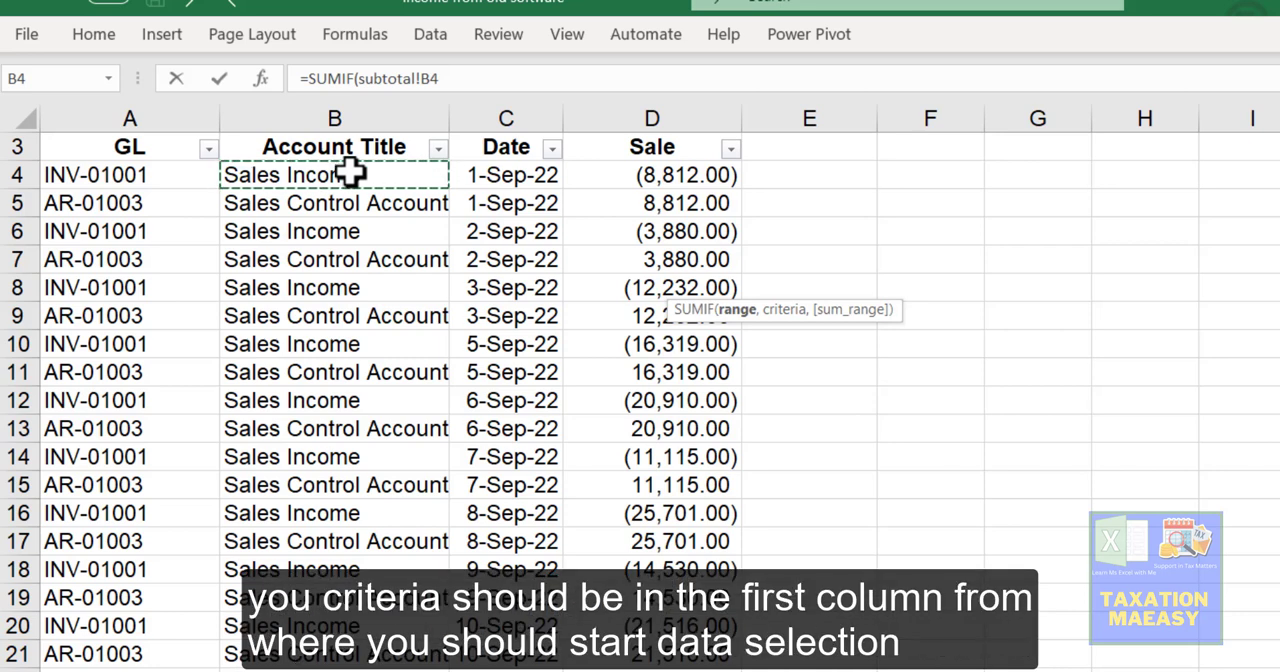
{"action": "key", "text": "shift+Right"}
{"action": "key", "text": "shift+Right"}
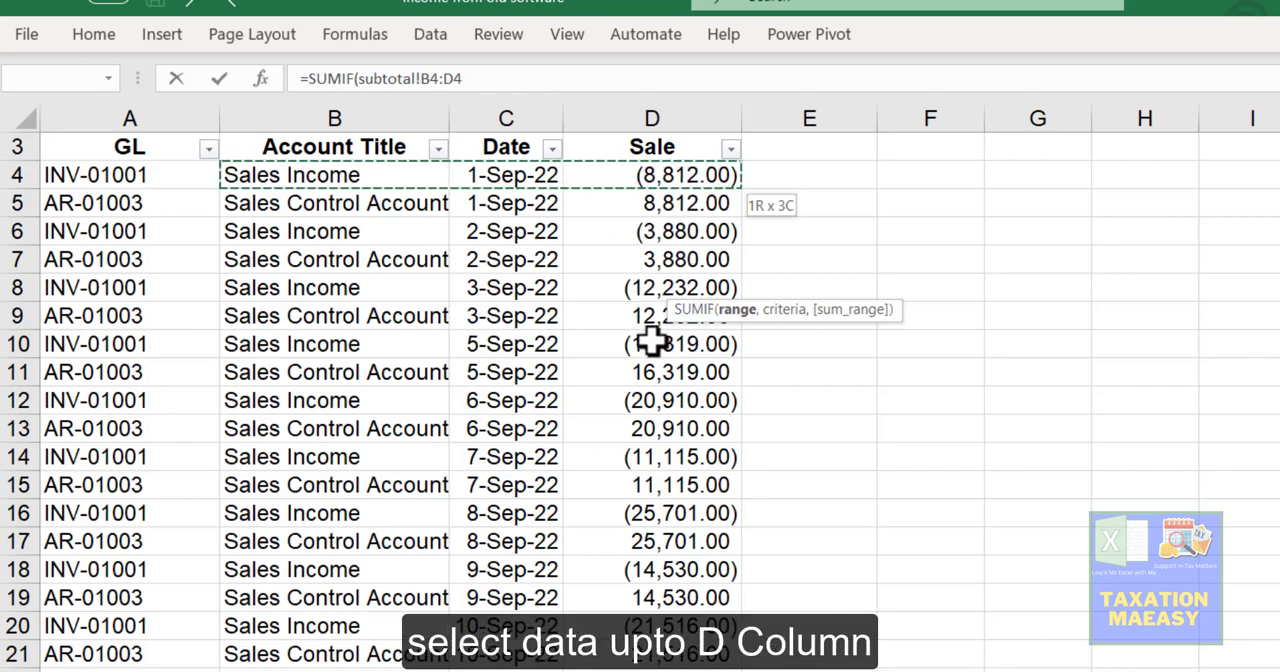
{"action": "key", "text": "ctrl+shift+Down"}
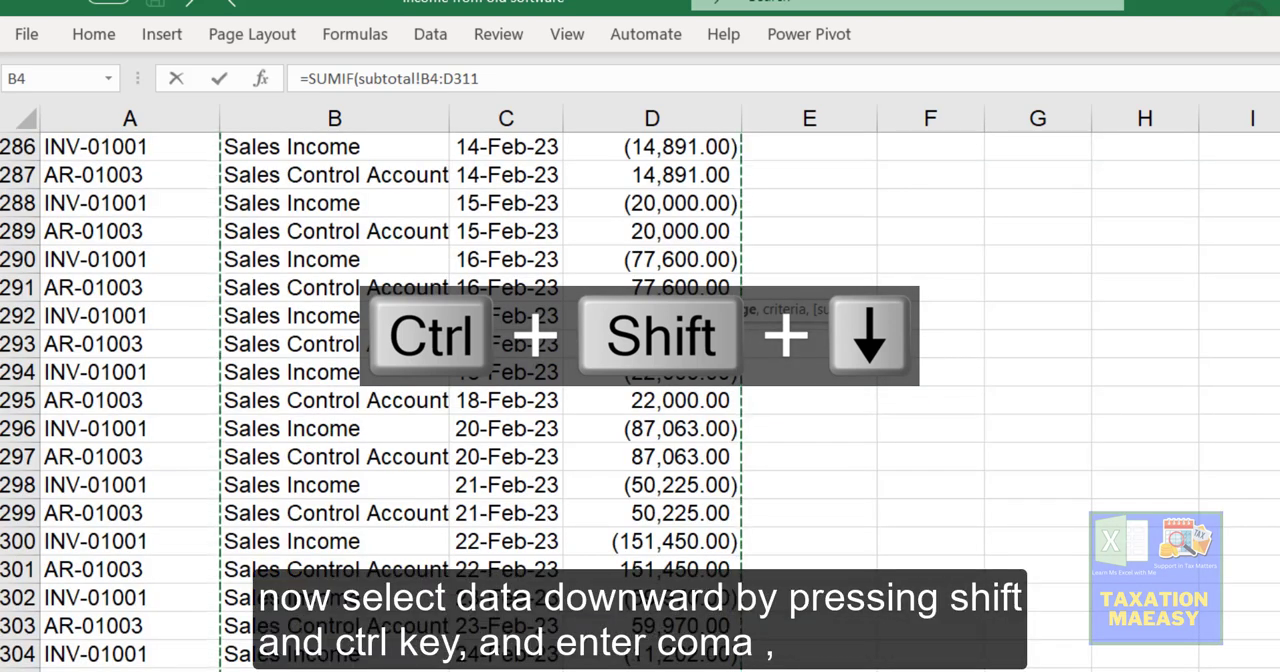
{"action": "type", "text": ","}
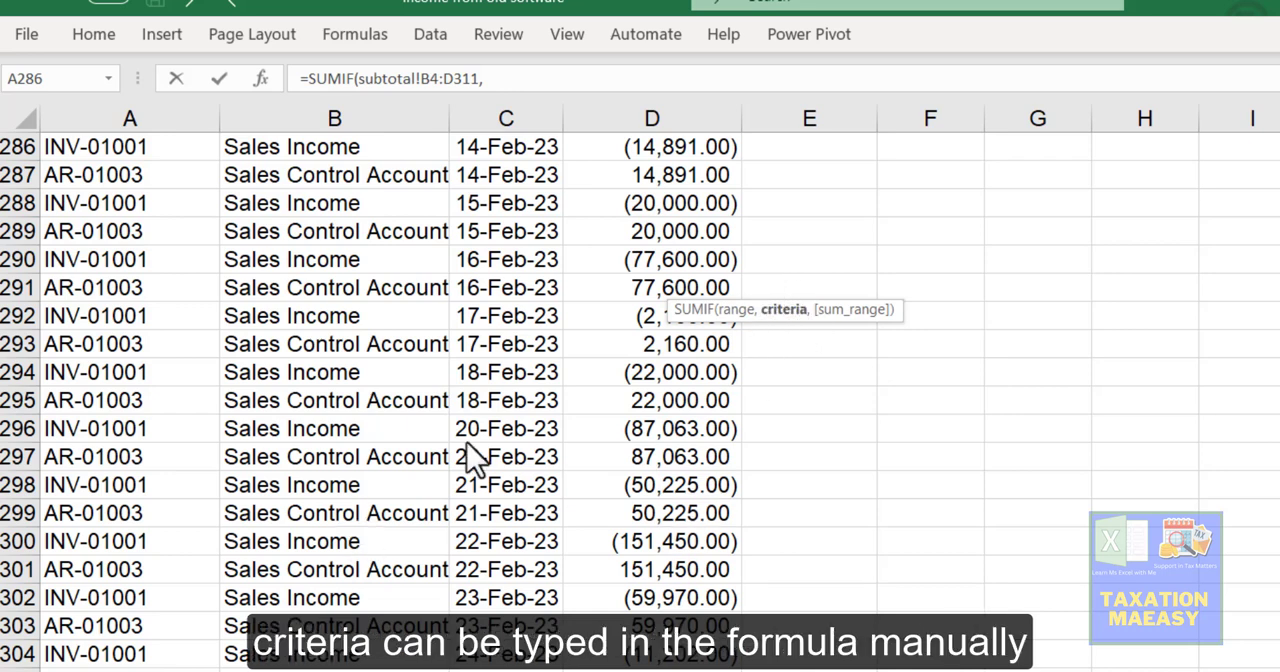
Step: Return to the Sumif sheet and reference the Sales Income label in A2 as the formula's criteria
{"action": "left_click", "coordinate": [495, 81]}
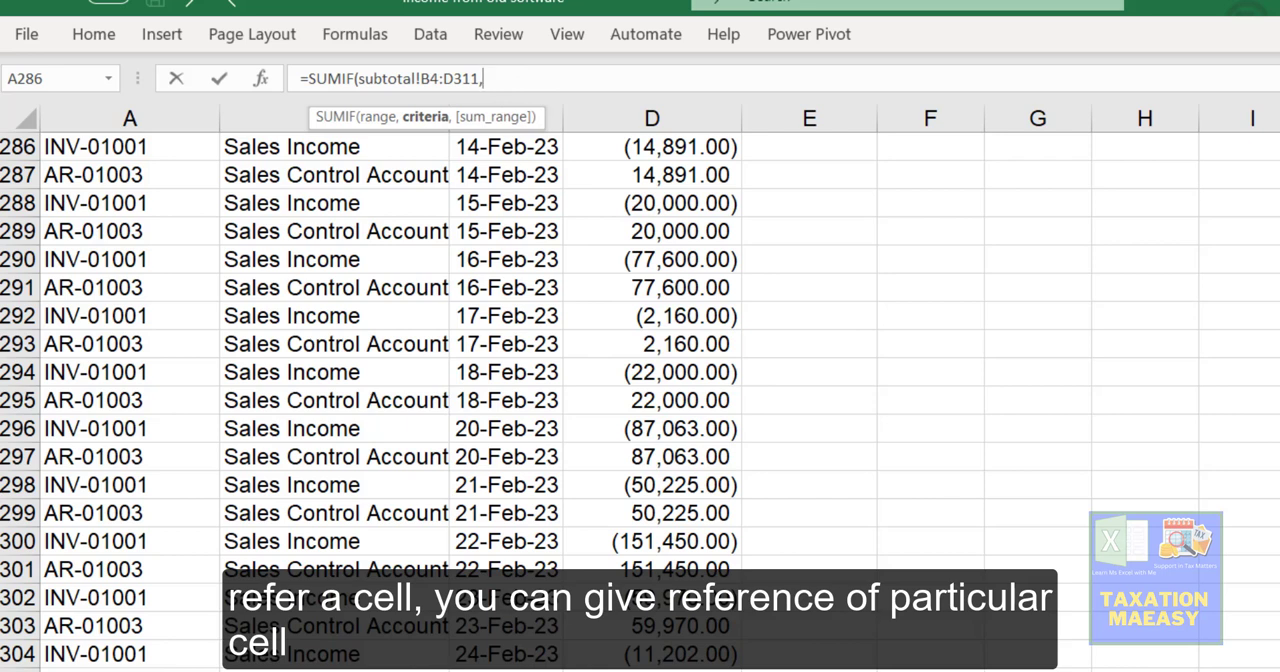
{"action": "left_click", "coordinate": [432, 670]}
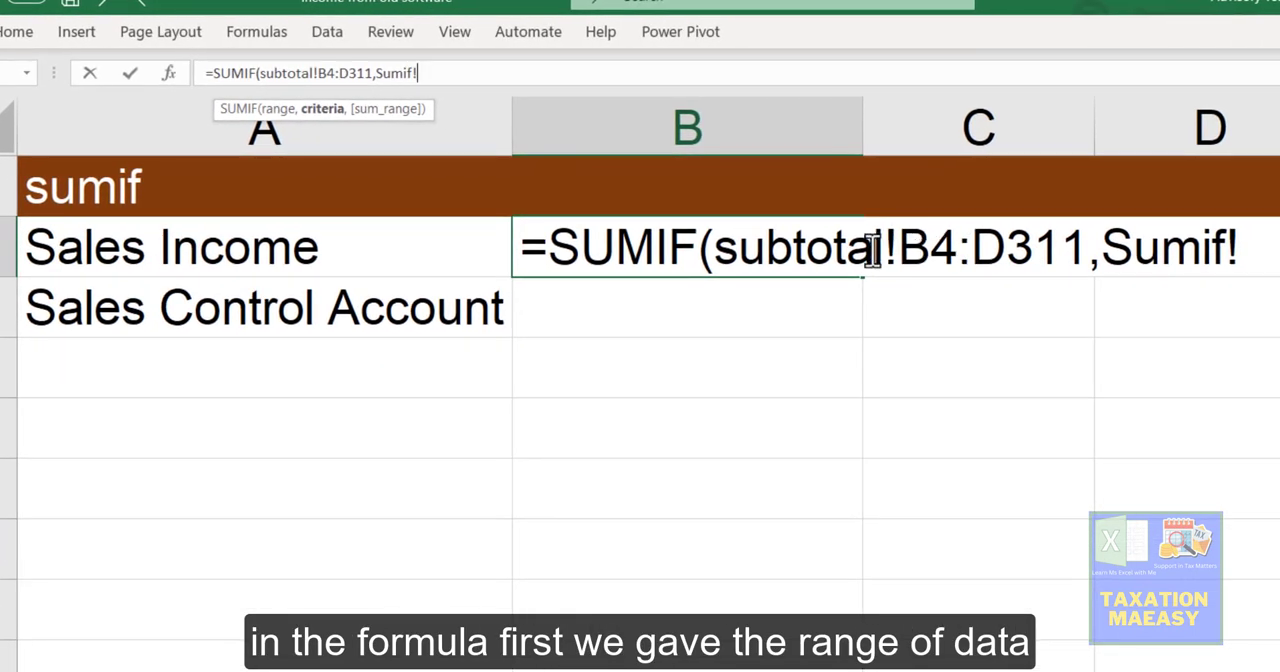
{"action": "left_click_drag", "start_coordinate": [1087, 248], "coordinate": [716, 251]}
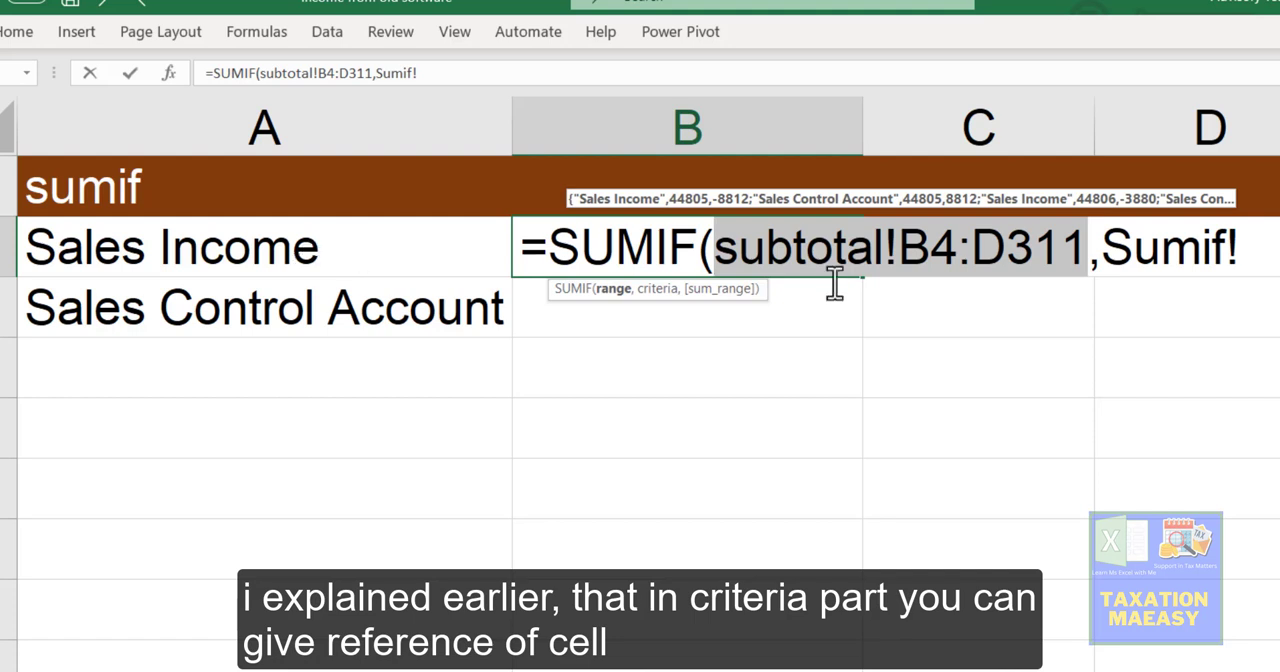
{"action": "left_click_drag", "start_coordinate": [1104, 247], "coordinate": [1250, 248]}
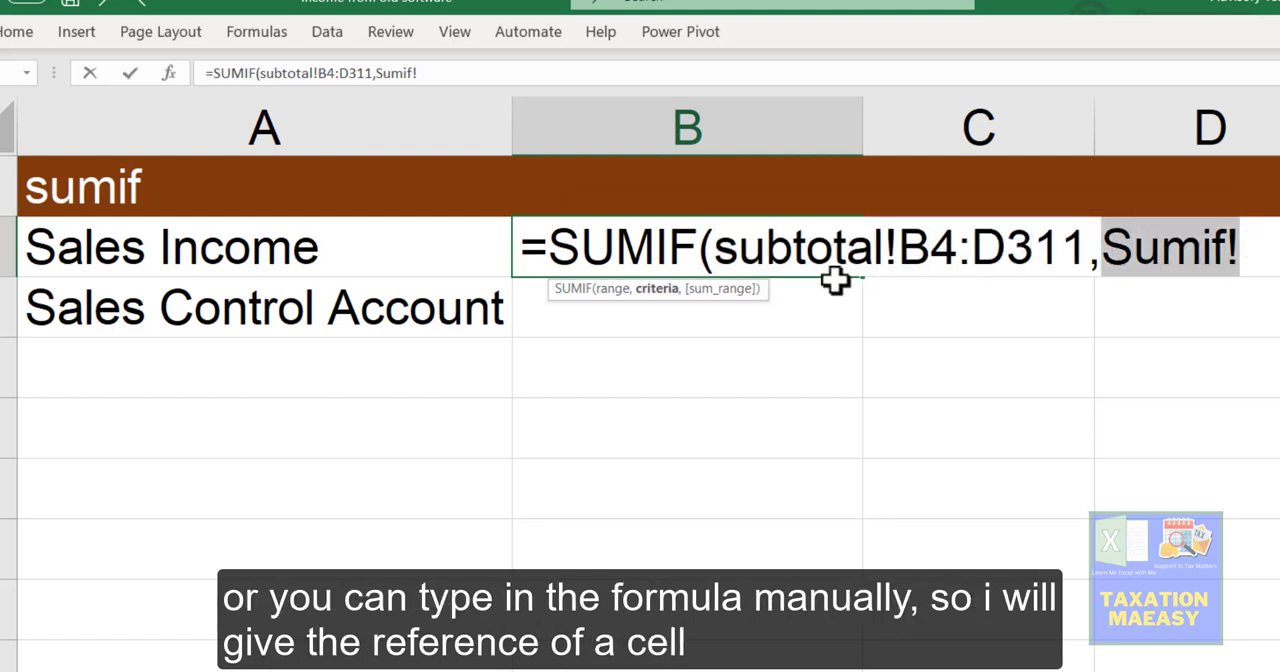
{"action": "left_click", "coordinate": [277, 240]}
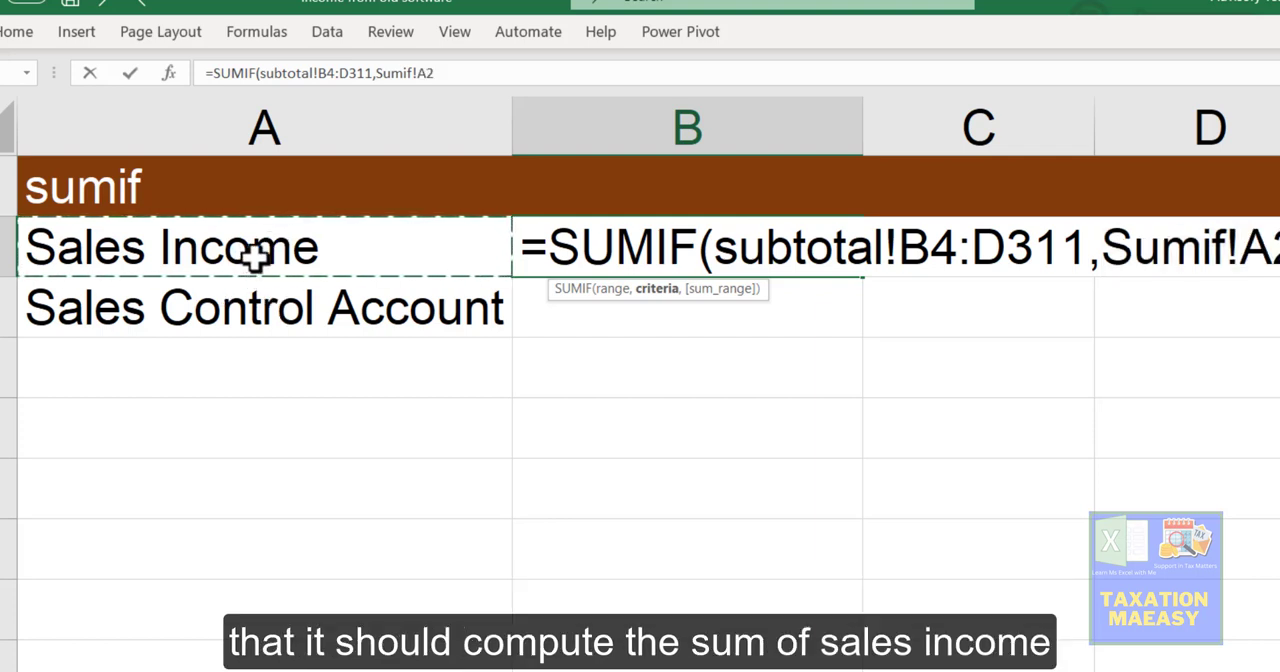
{"action": "type", "text": ","}
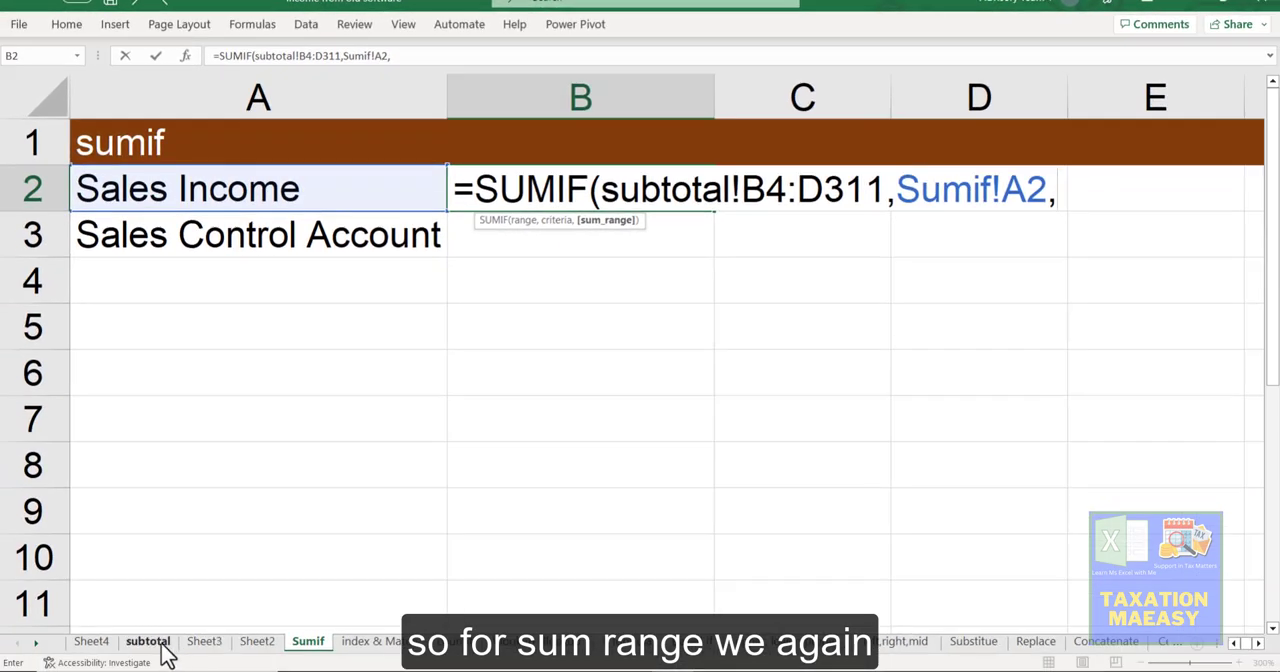
Step: Set the sum range to the Sale column, D4:D311, on the subtotal sheet and complete the formula
{"action": "left_click", "coordinate": [153, 646]}
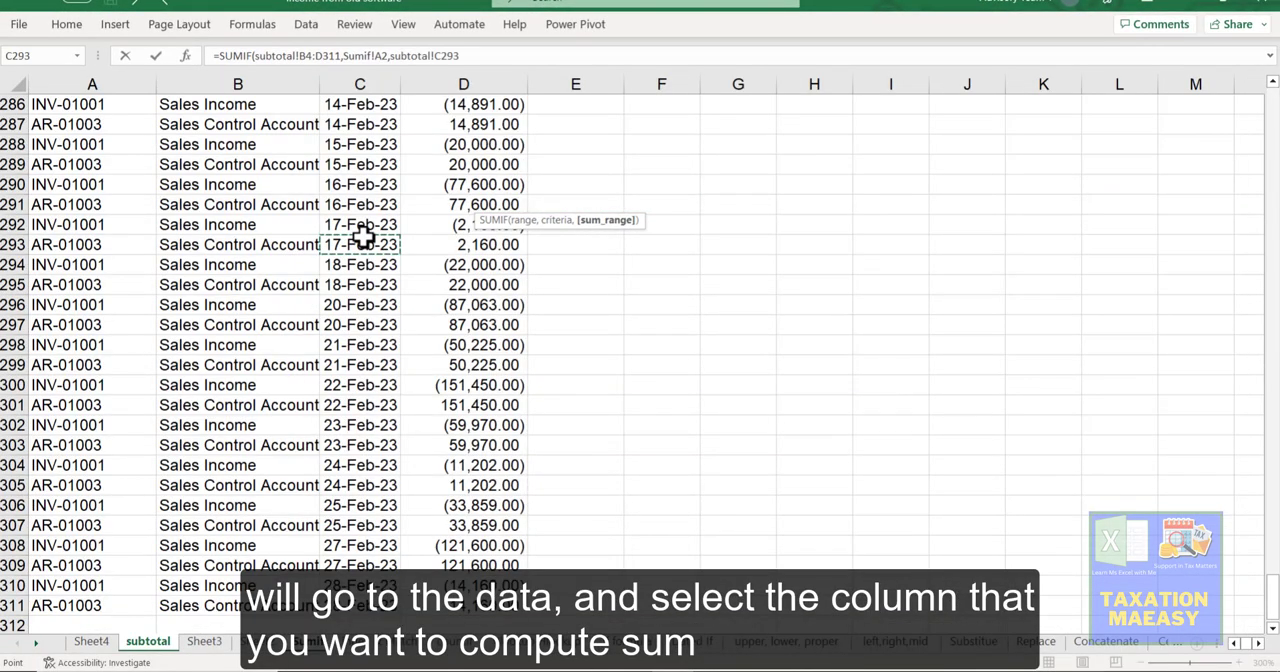
{"action": "key", "text": "Right"}
{"action": "key", "text": "ctrl+Up"}
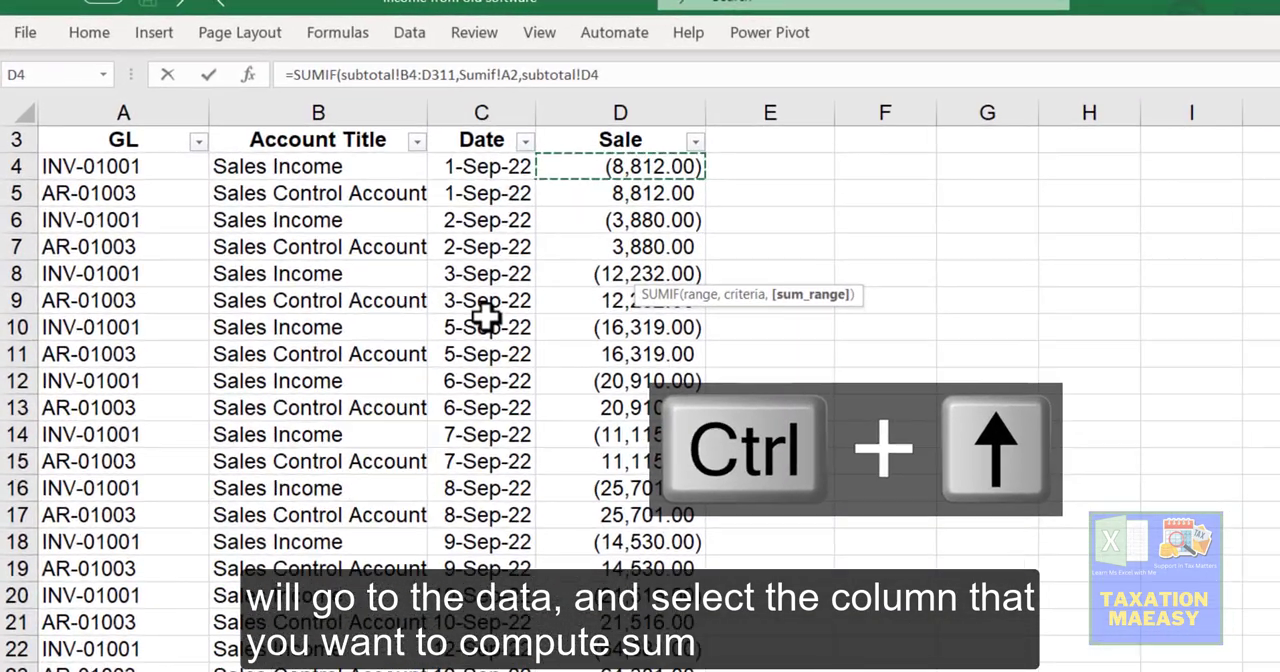
{"action": "key", "text": "ctrl+shift+Down"}
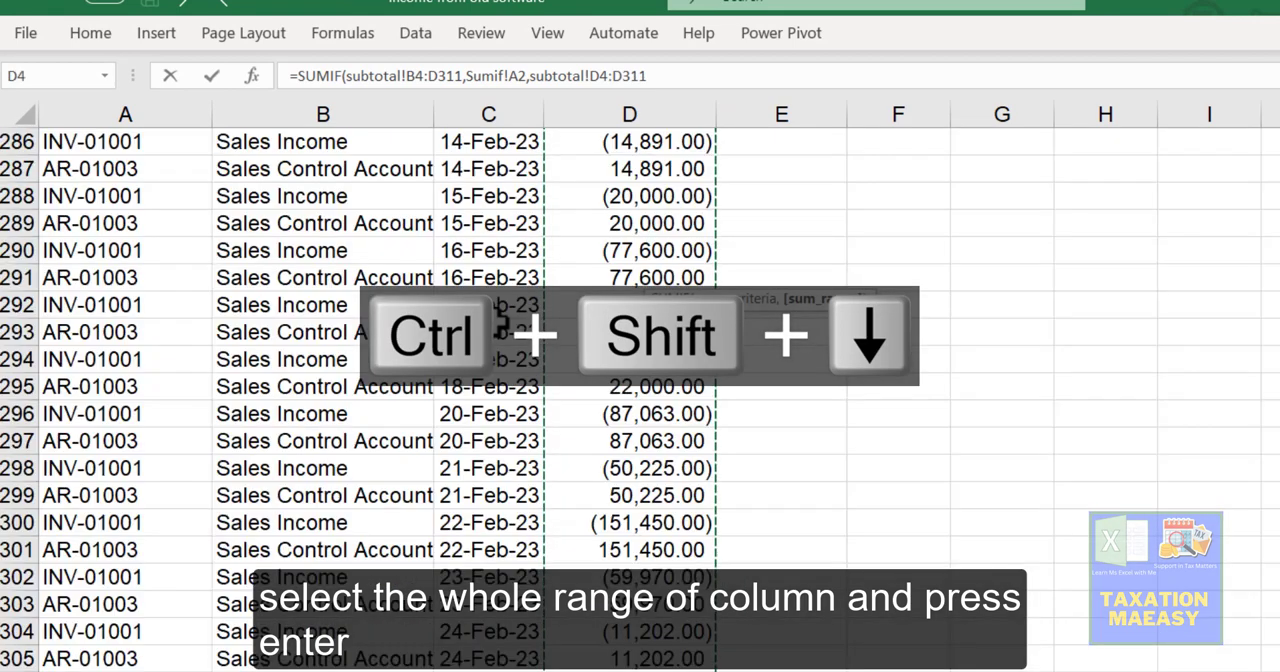
{"action": "key", "text": "Return"}
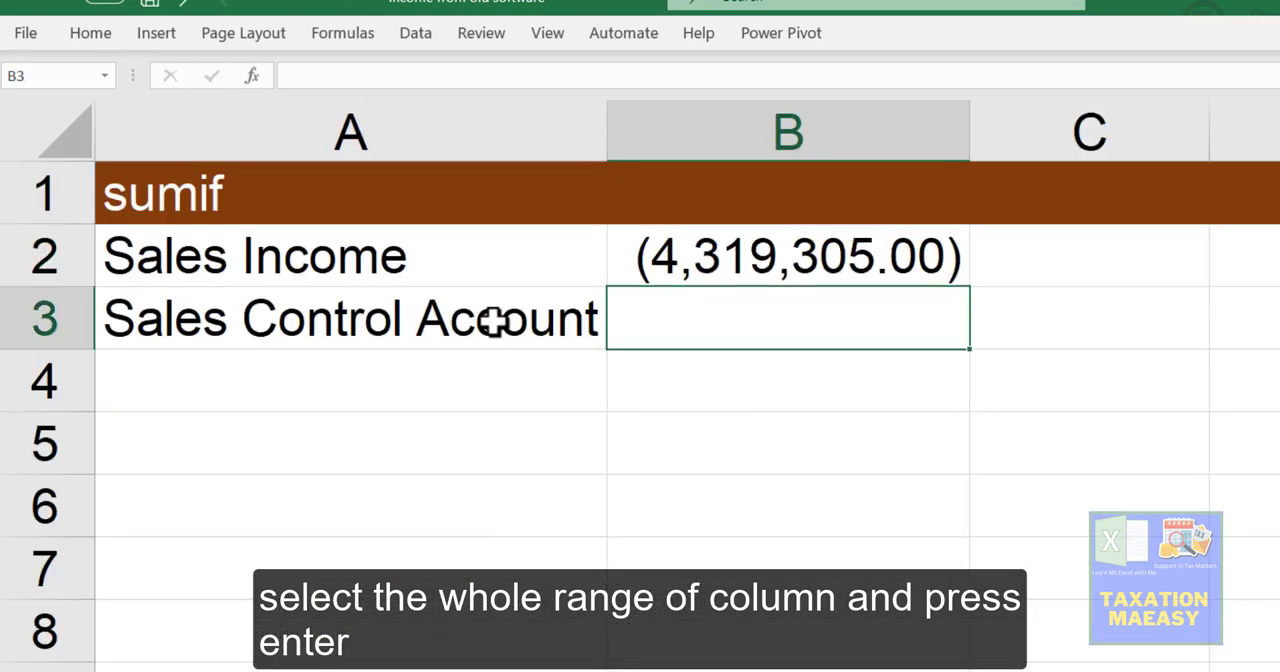
Step: Review the criteria reference in B2's SUMIF formula, then copy the formula into B3 for Sales Control Account
{"action": "key", "text": "Up"}
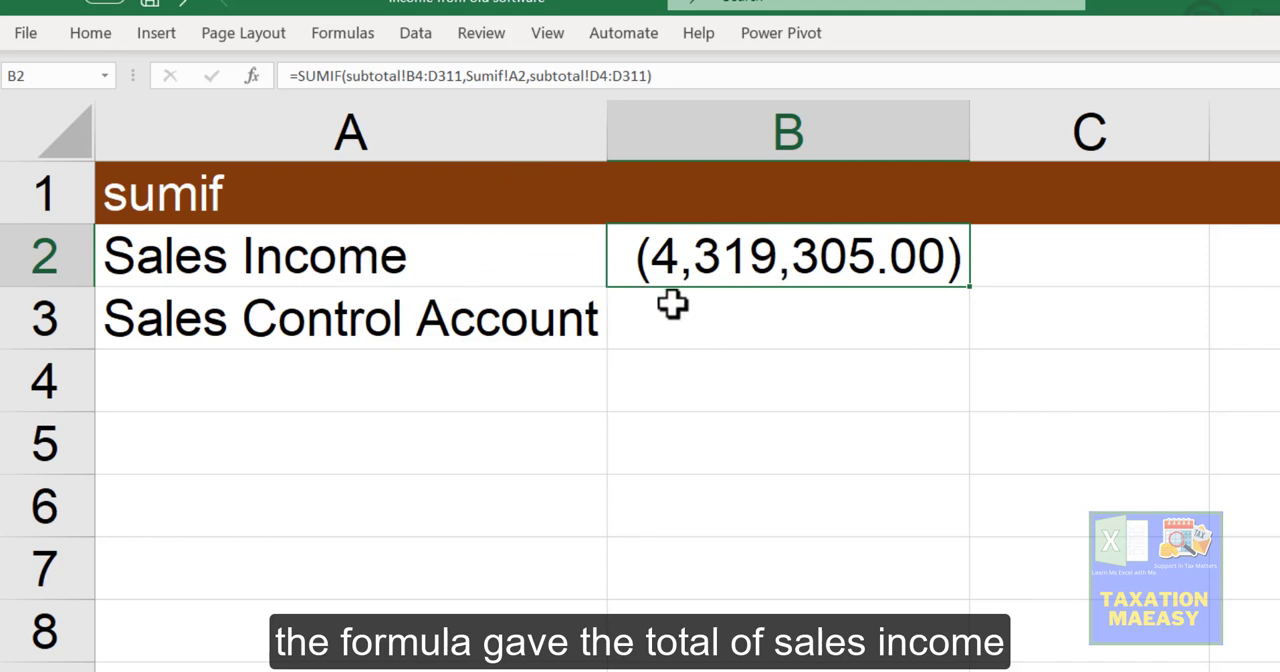
{"action": "left_click", "coordinate": [310, 270]}
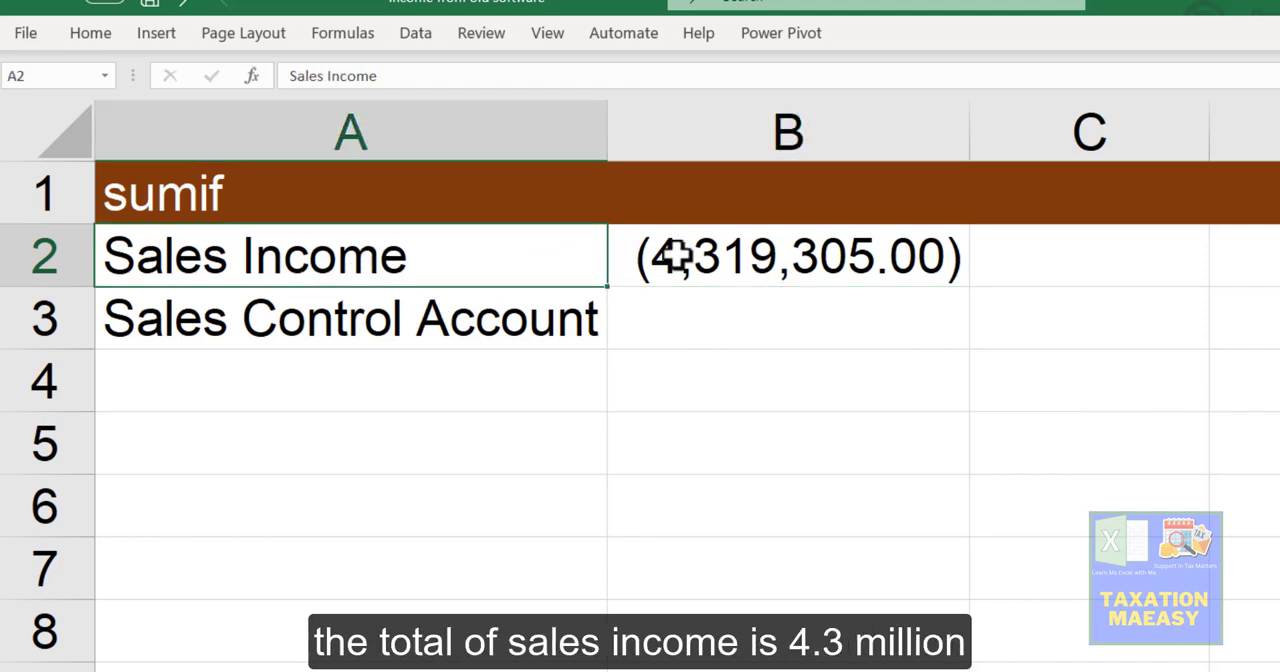
{"action": "left_click", "coordinate": [735, 260]}
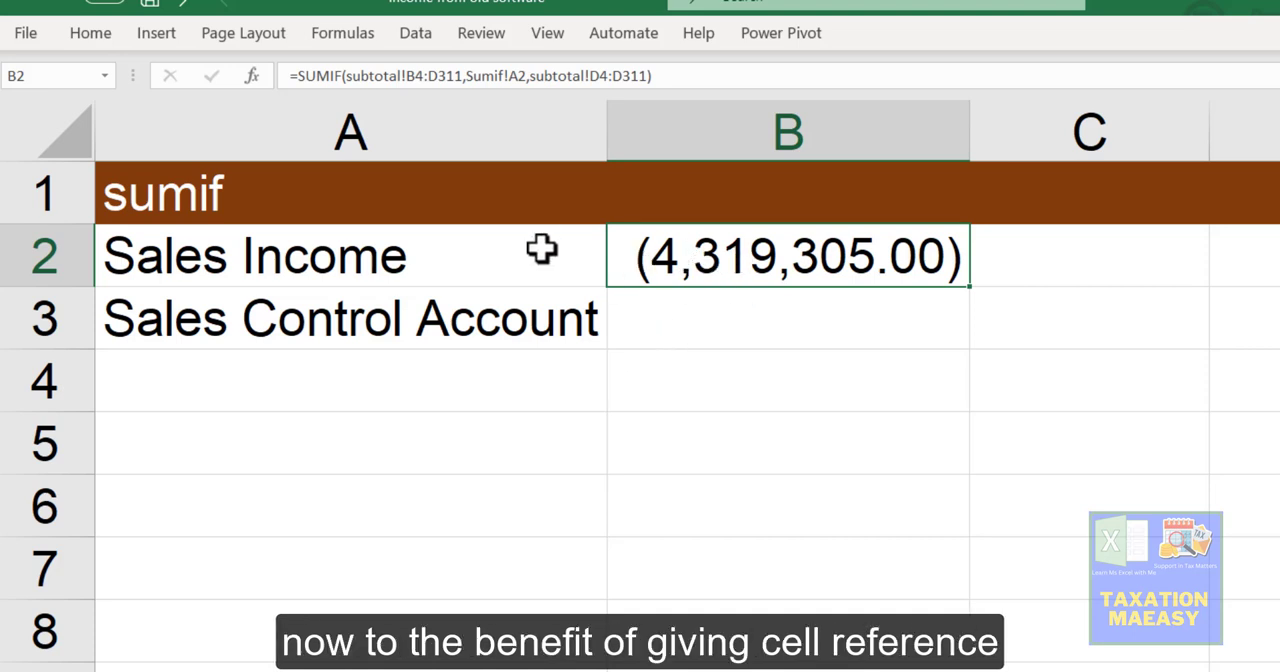
{"action": "left_click", "coordinate": [514, 77]}
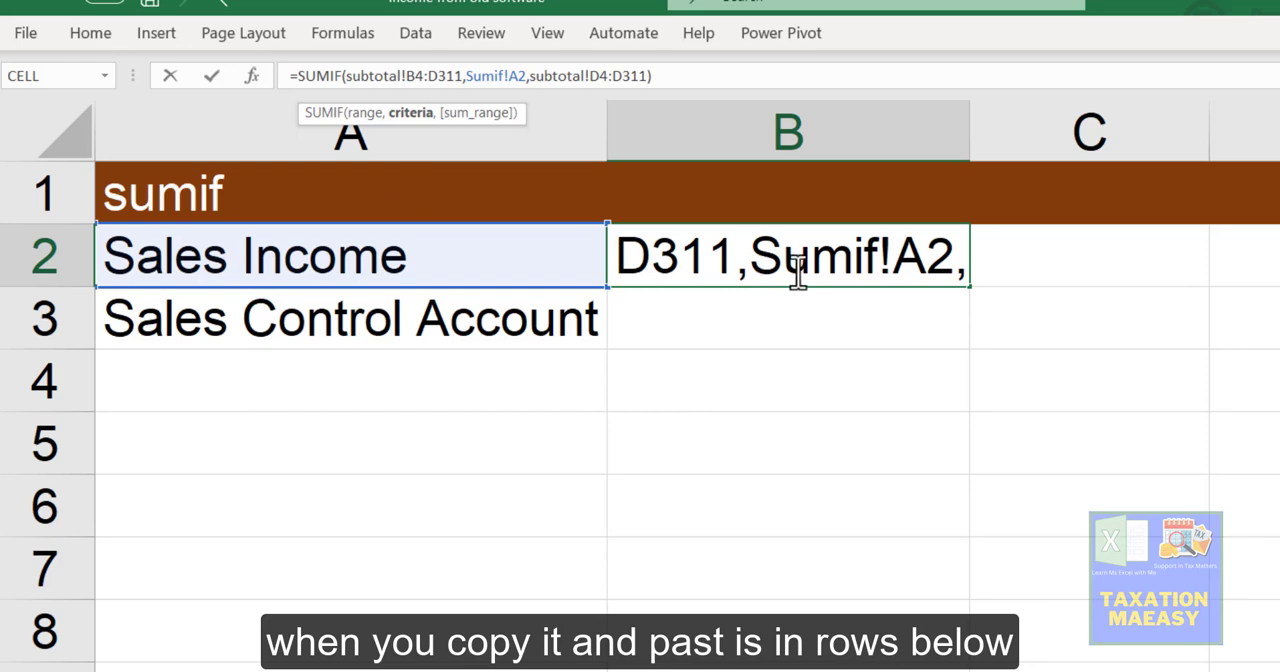
{"action": "key", "text": "Escape"}
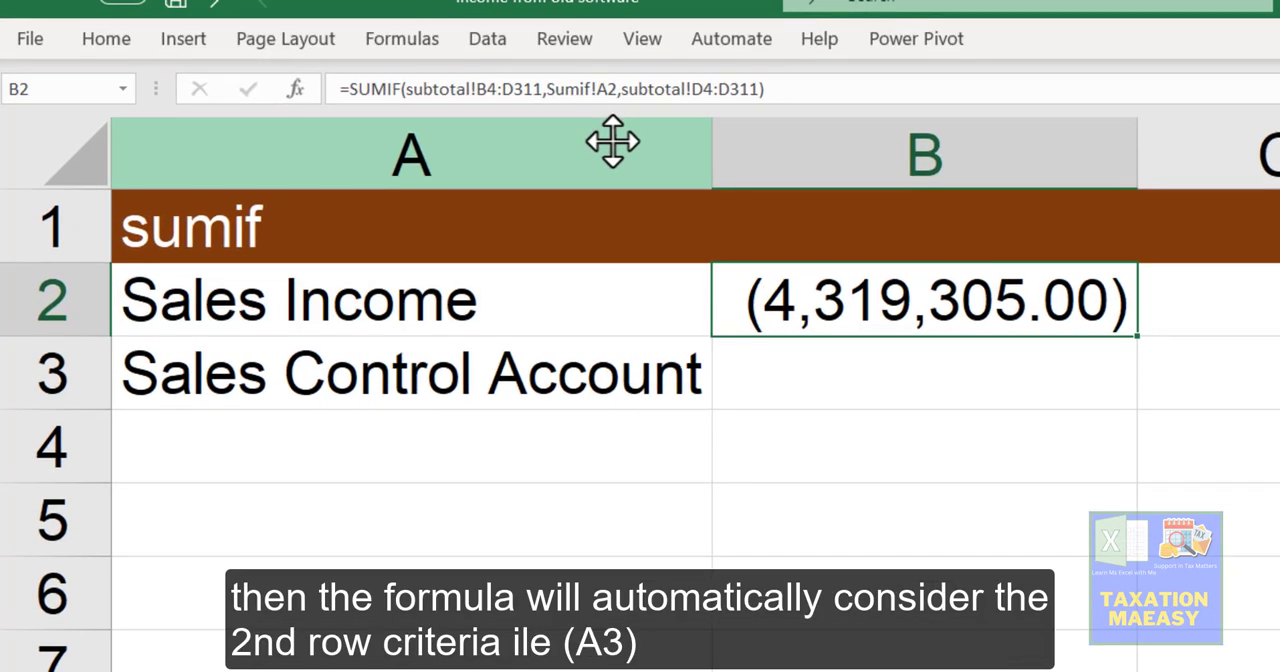
{"action": "key", "text": "ctrl+c"}
{"action": "key", "text": "Down"}
{"action": "key", "text": "ctrl+v"}
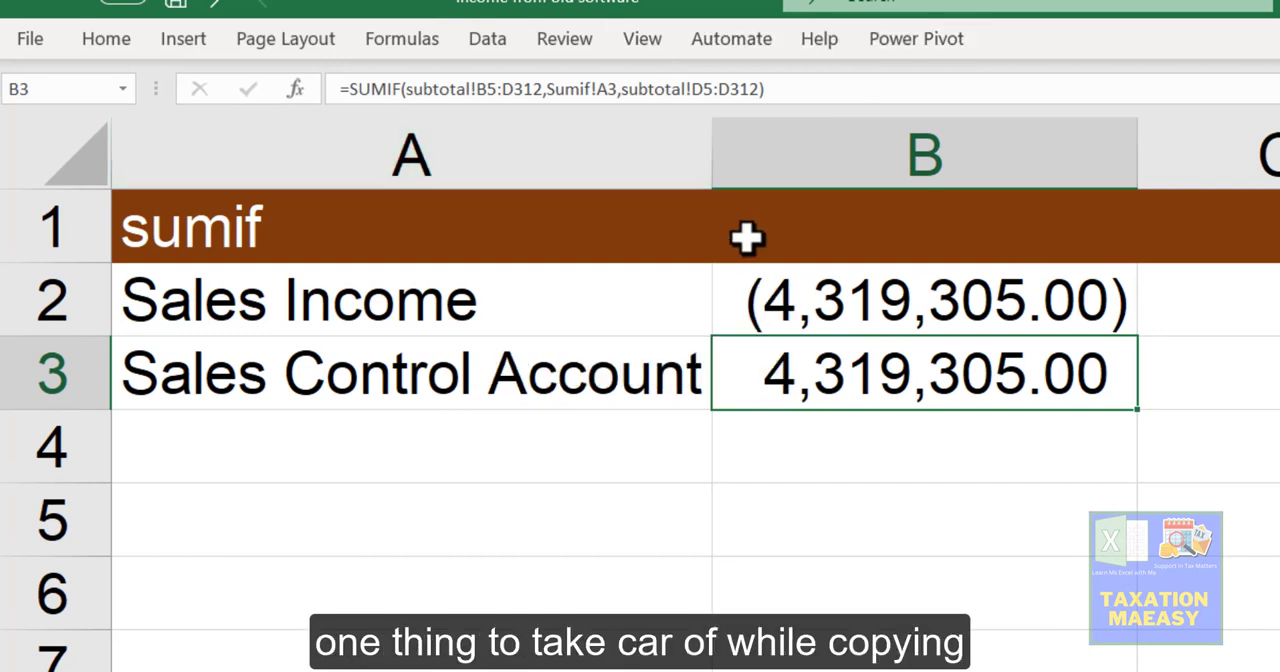
Step: Compare the range references in the SUMIF formulas in B2 and B3 to see how copying affects them
{"action": "left_click", "coordinate": [838, 312]}
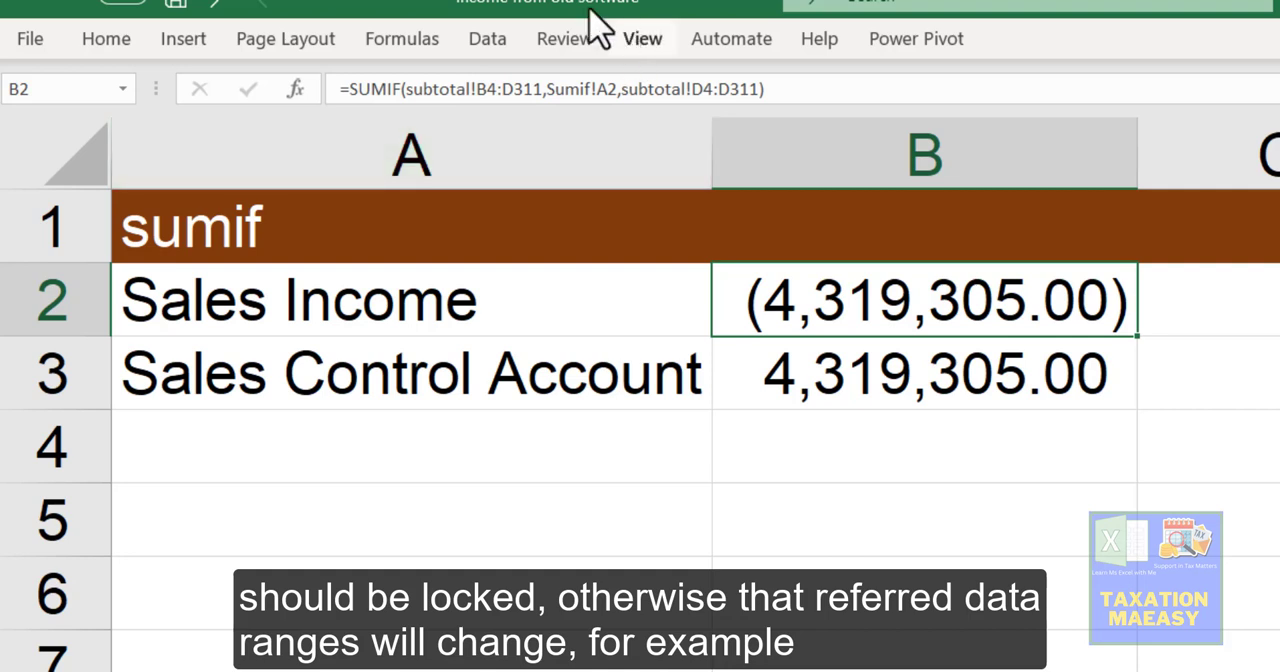
{"action": "left_click", "coordinate": [476, 86]}
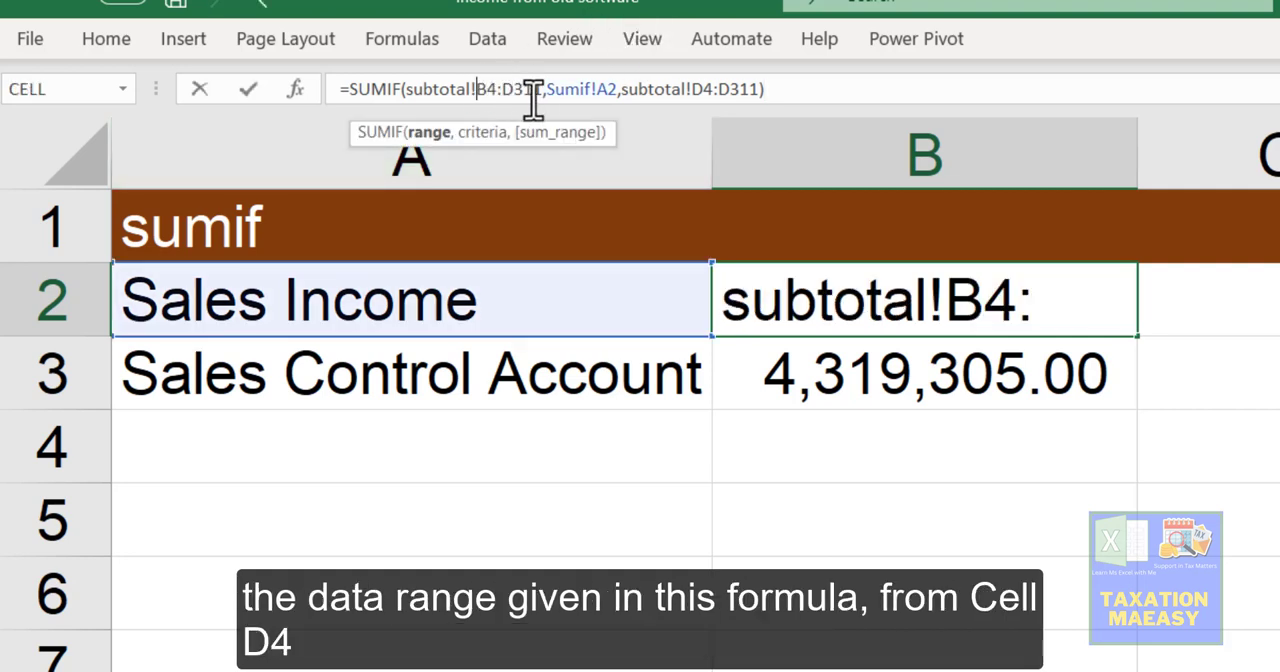
{"action": "key", "text": "Return"}
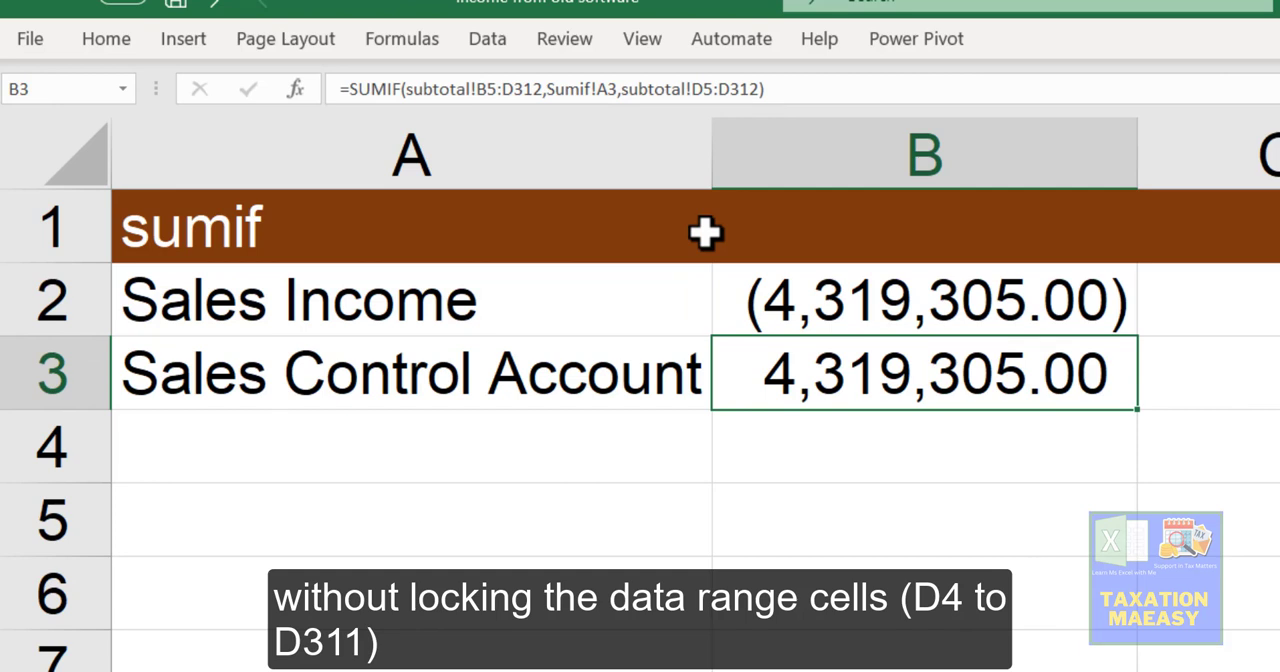
{"action": "key", "text": "Up"}
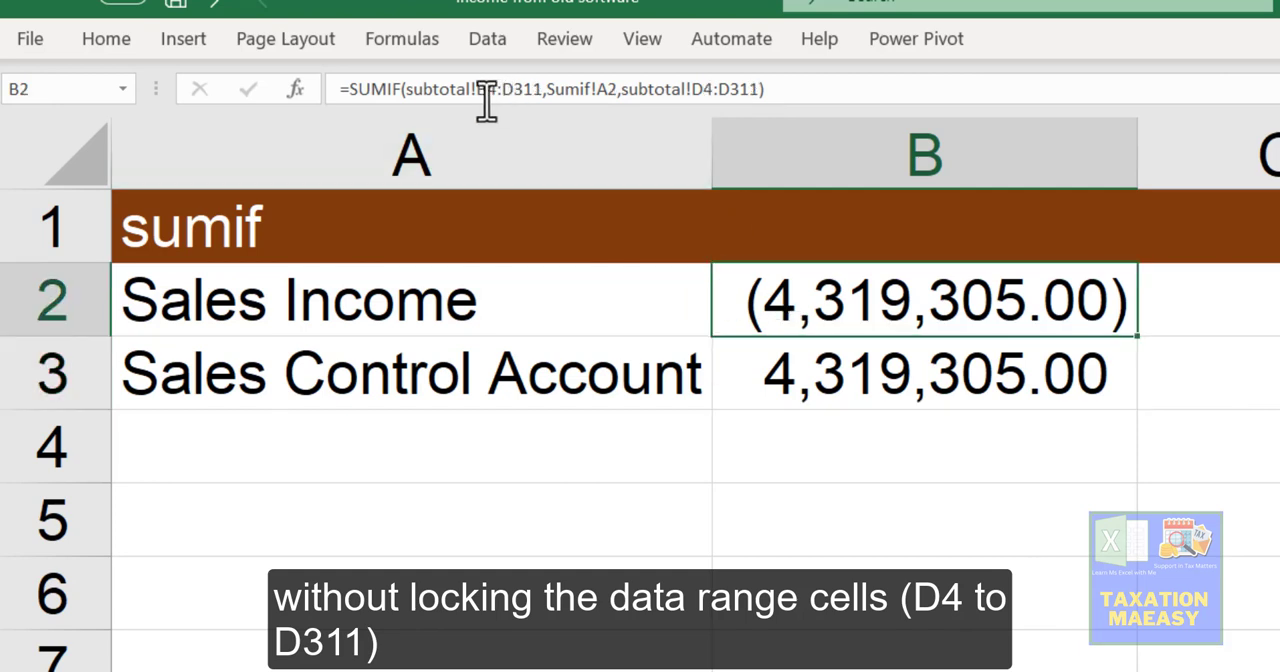
{"action": "key", "text": "Down"}
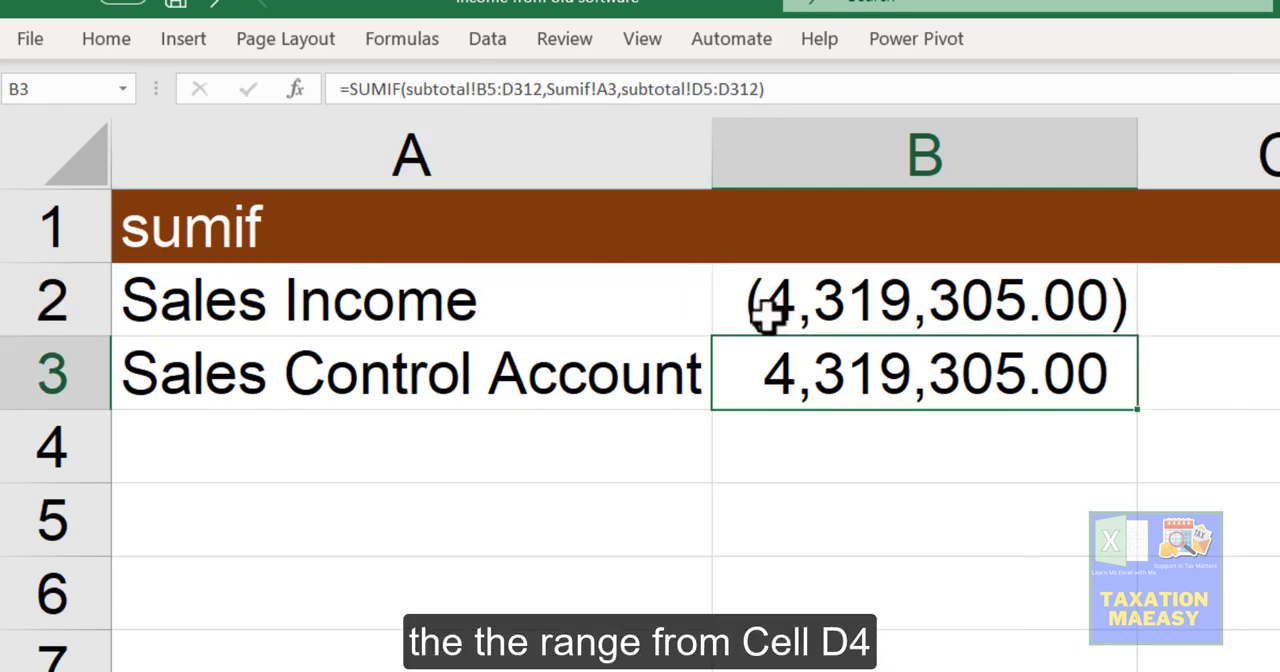
{"action": "left_click", "coordinate": [814, 277]}
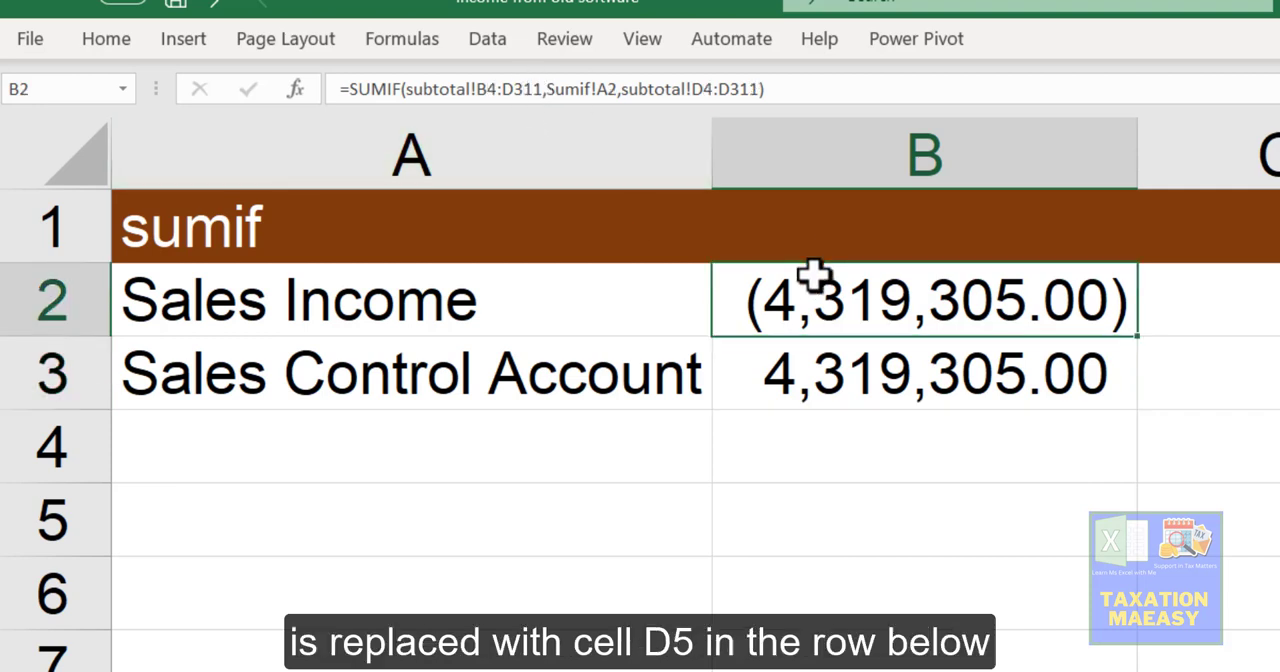
{"action": "left_click", "coordinate": [808, 370]}
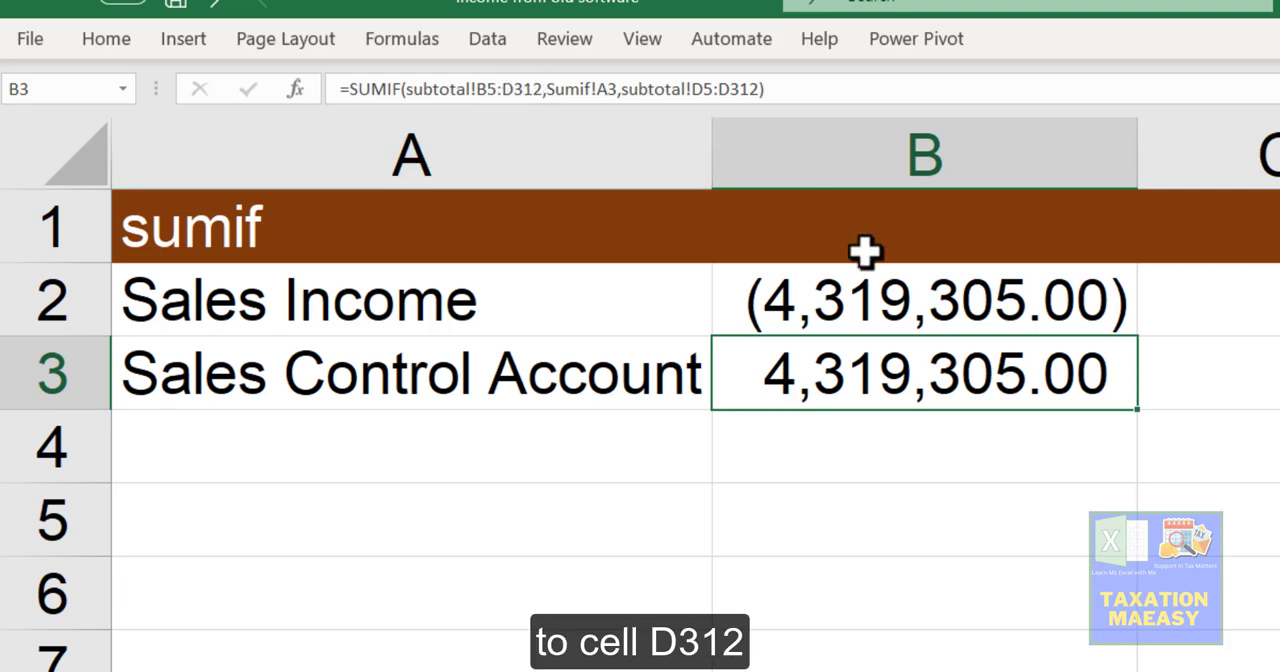
Step: Lock the range argument of B2's SUMIF formula as the absolute reference subtotal!$B$4:$D$311
{"action": "key", "text": "Up"}
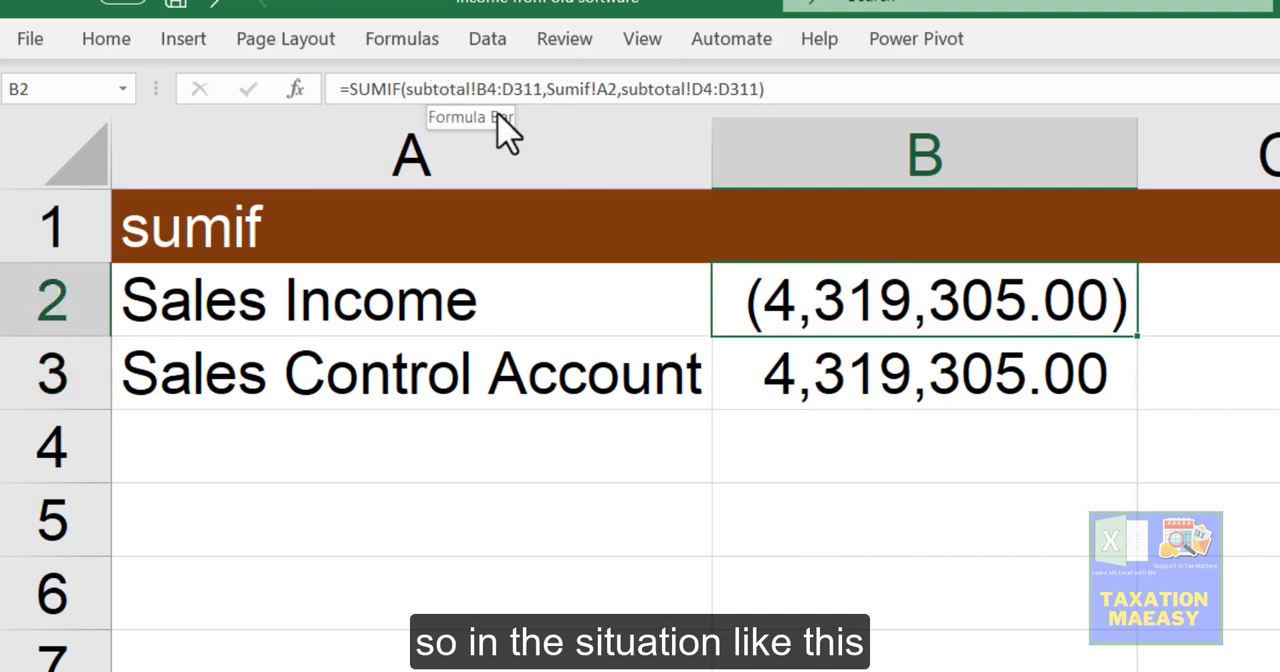
{"action": "left_click", "coordinate": [480, 89]}
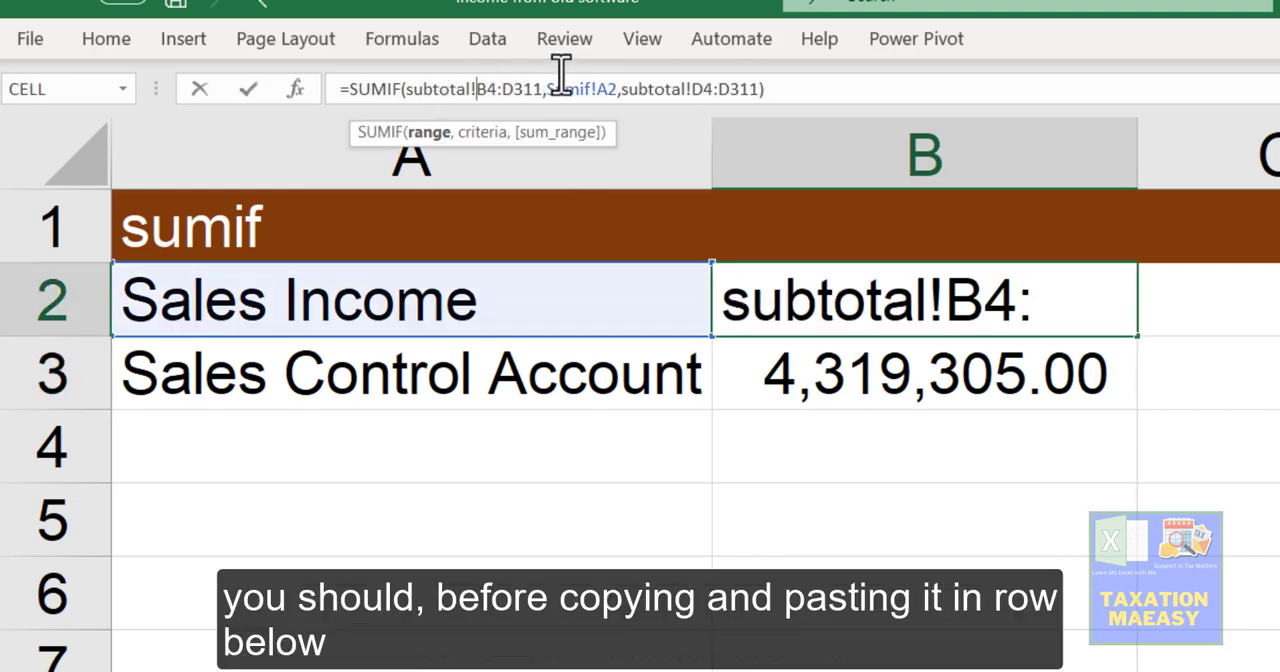
{"action": "key", "text": "F4"}
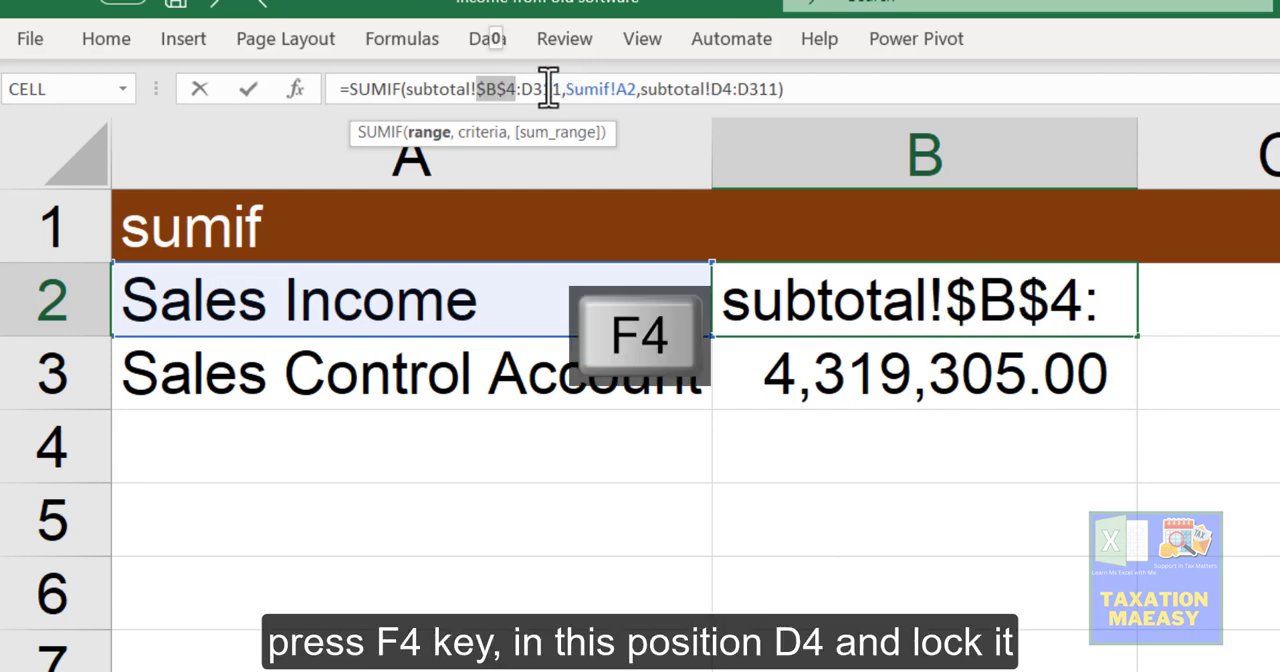
{"action": "left_click", "coordinate": [524, 86]}
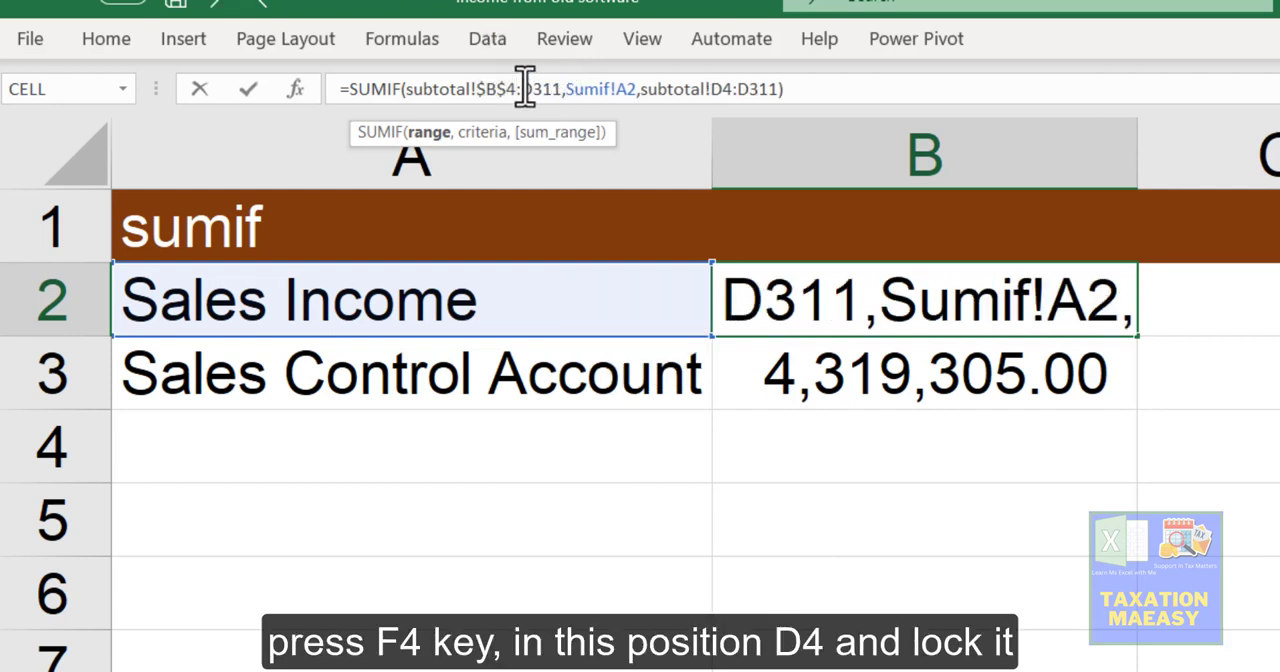
{"action": "key", "text": "F4"}
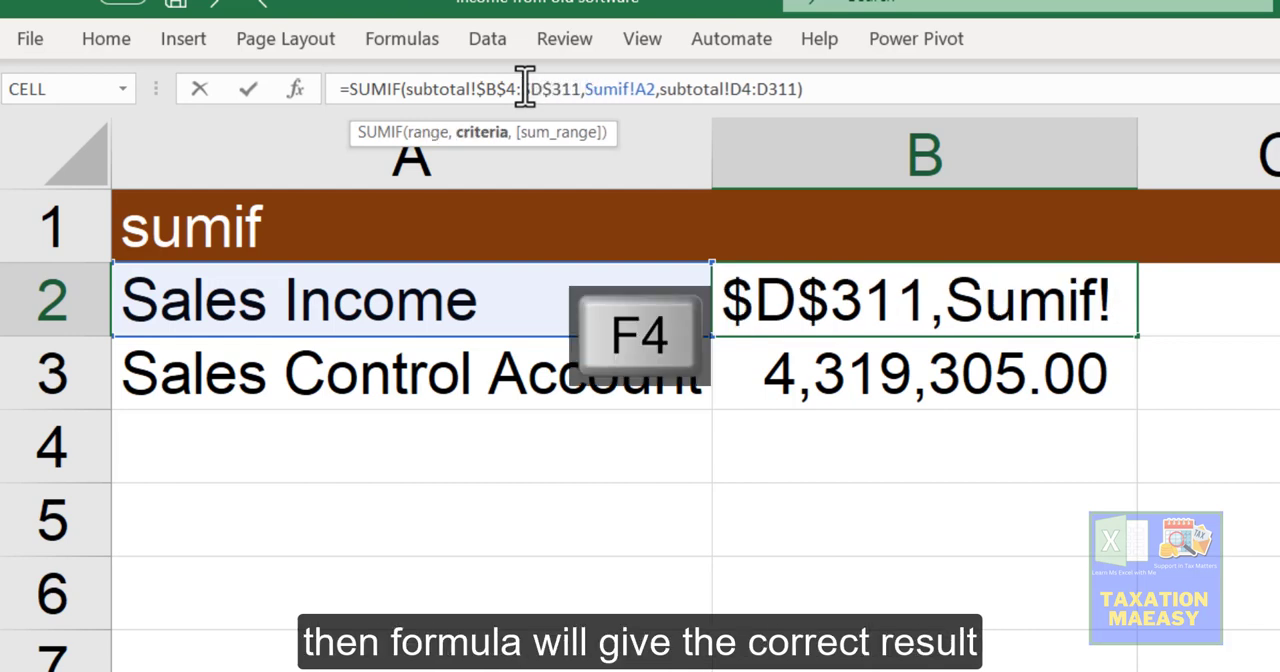
Step: Lock the sum range of B2's formula as subtotal!$D$4:$D$311, leaving the A2 criteria relative, and complete the formula
{"action": "key", "text": "Right"}
{"action": "key", "text": "Right"}
{"action": "key", "text": "Right"}
{"action": "key", "text": "Right"}
{"action": "key", "text": "Right"}
{"action": "key", "text": "Right"}
{"action": "key", "text": "Right"}
{"action": "key", "text": "Right"}
{"action": "key", "text": "Right"}
{"action": "key", "text": "Right"}
{"action": "key", "text": "Right"}
{"action": "key", "text": "Right"}
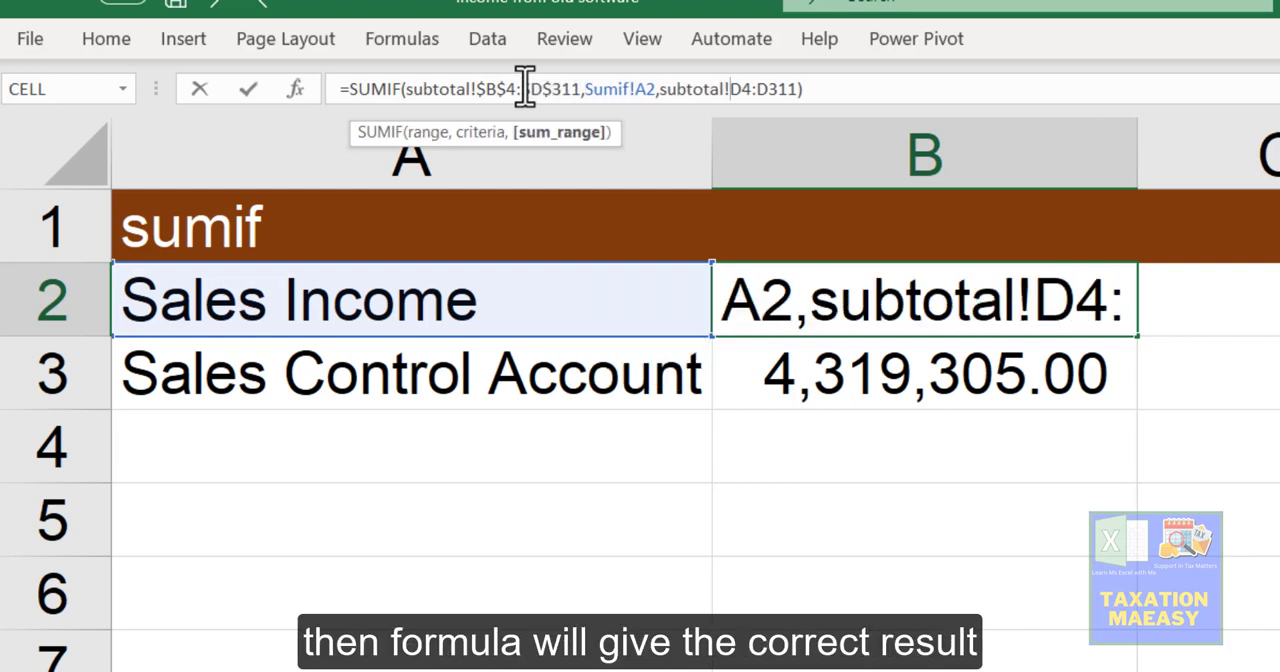
{"action": "key", "text": "F4"}
{"action": "key", "text": "Right"}
{"action": "key", "text": "Right"}
{"action": "key", "text": "F4"}
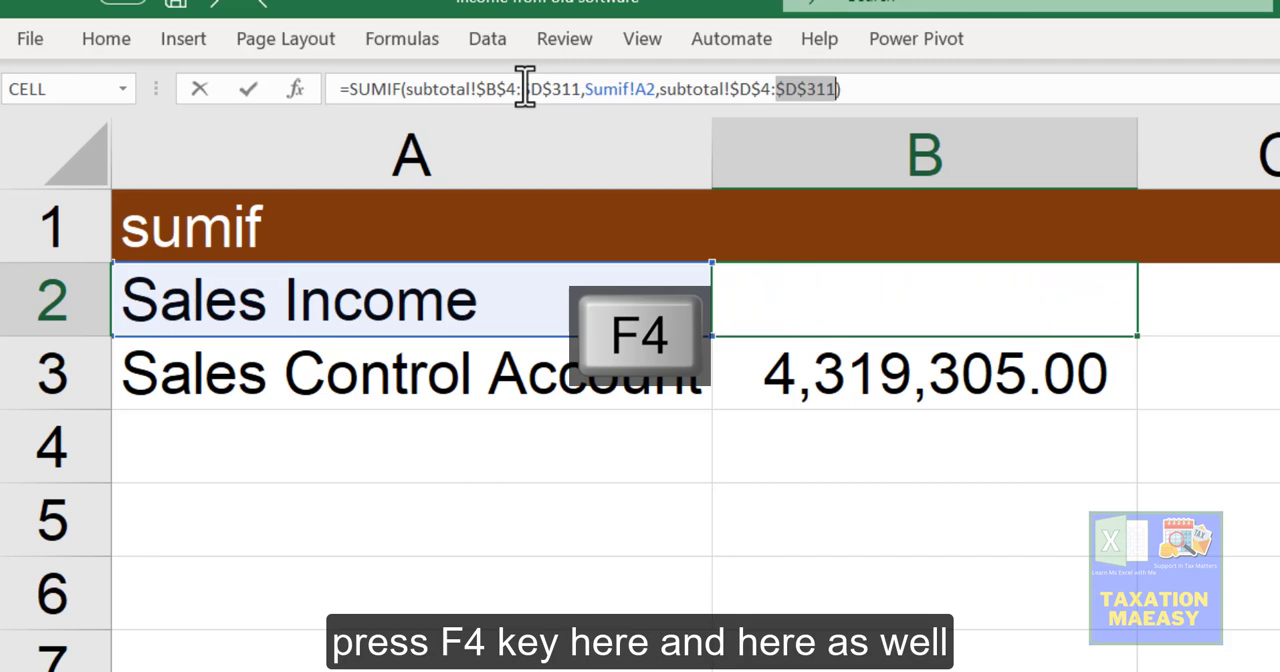
{"action": "key", "text": "Return"}
Step: Copy the locked SUMIF formula from B2 into B3 for Sales Control Account
{"action": "key", "text": "Up"}
{"action": "key", "text": "ctrl+c"}
{"action": "key", "text": "Down"}
{"action": "key", "text": "Return"}
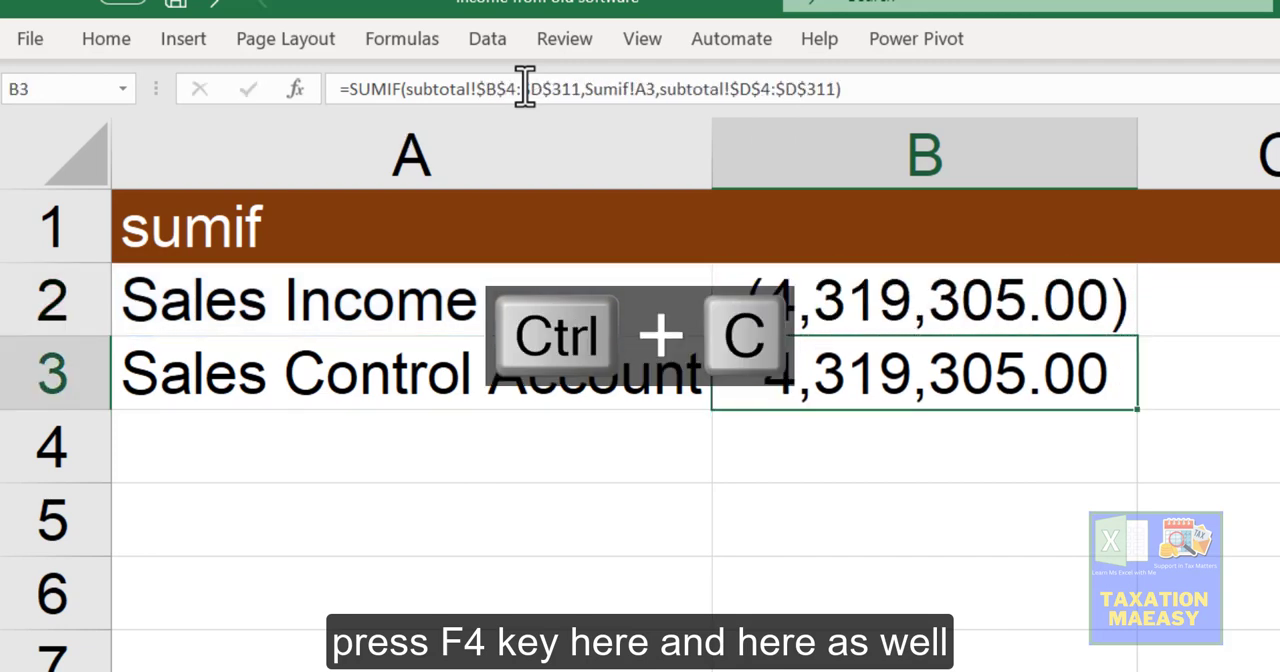
{"action": "key", "text": "Up"}
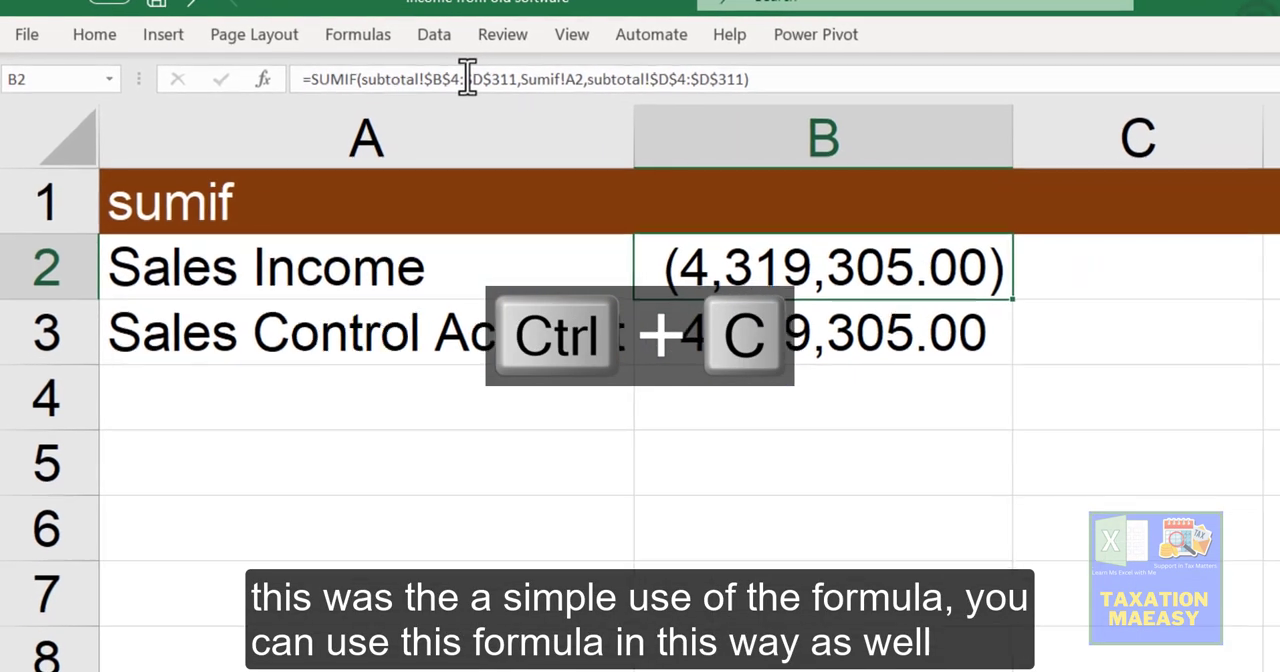
{"action": "key", "text": "Right"}
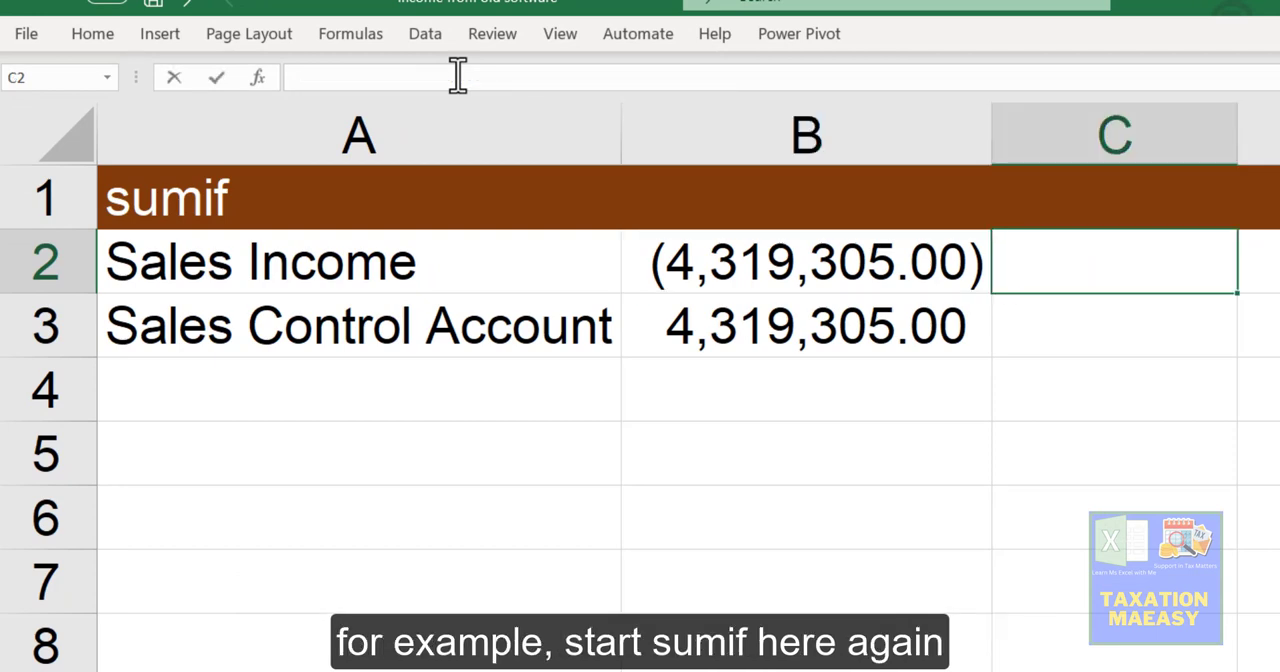
{"action": "type", "text": "="}
{"action": "type", "text": "sumi"}
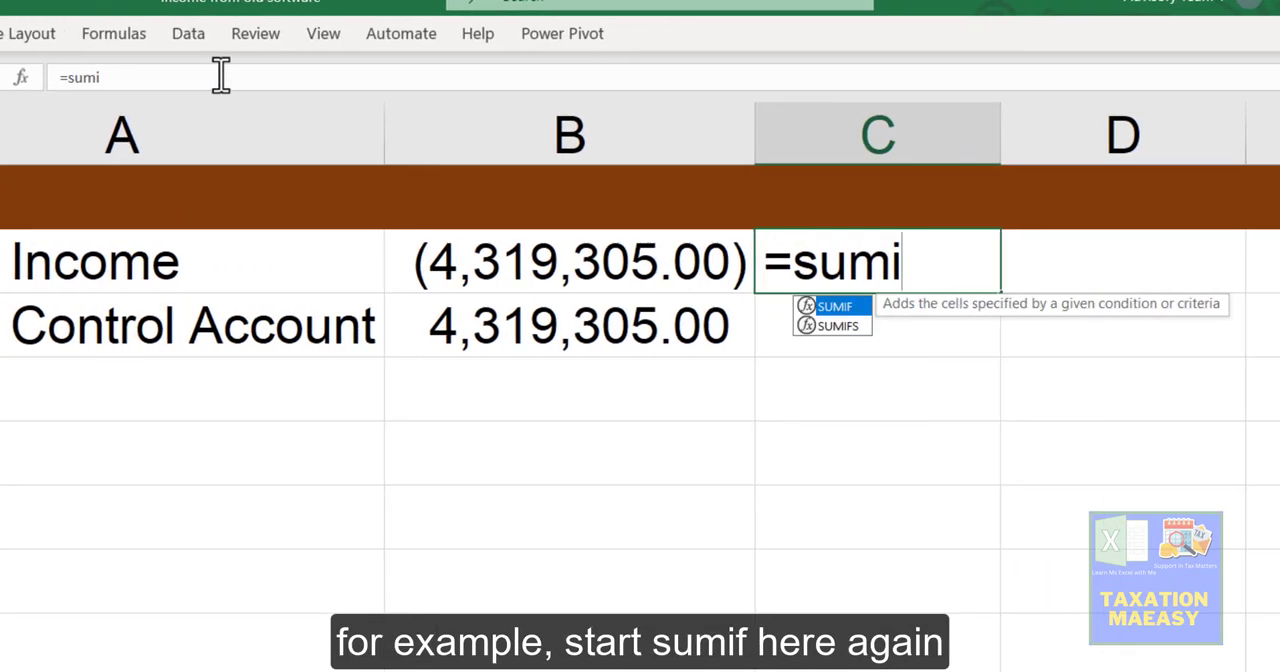
{"action": "type", "text": "f"}
{"action": "key", "text": "Tab"}
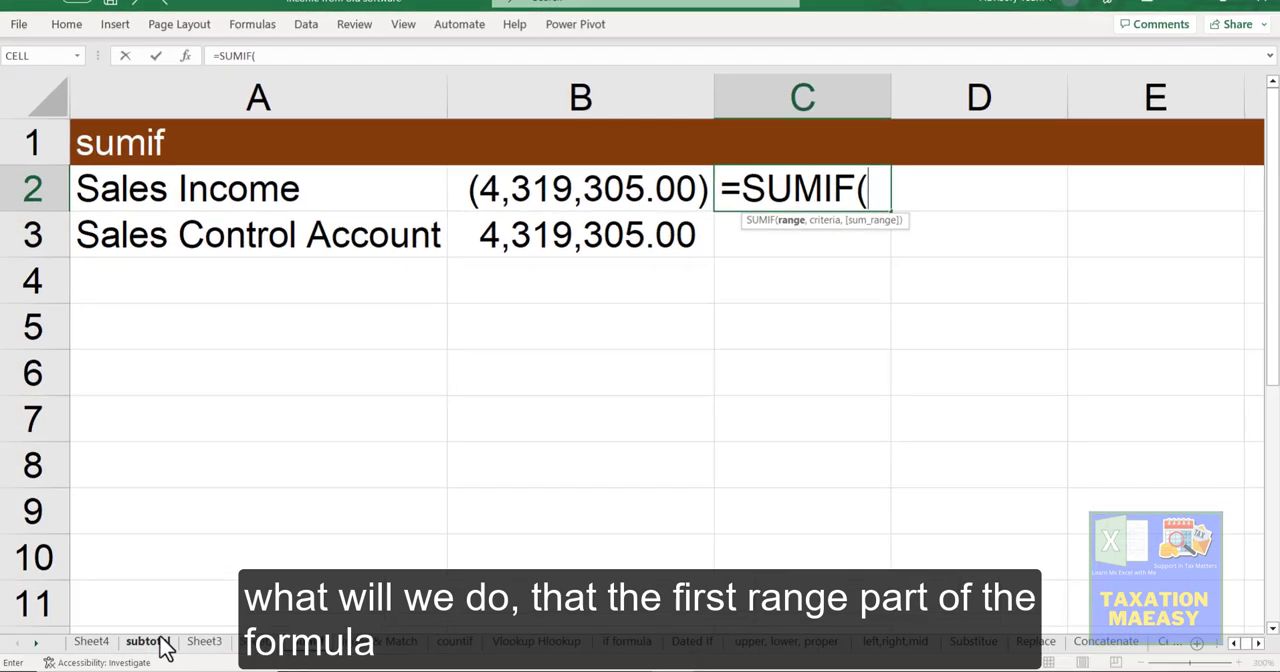
{"action": "key", "text": "Escape"}
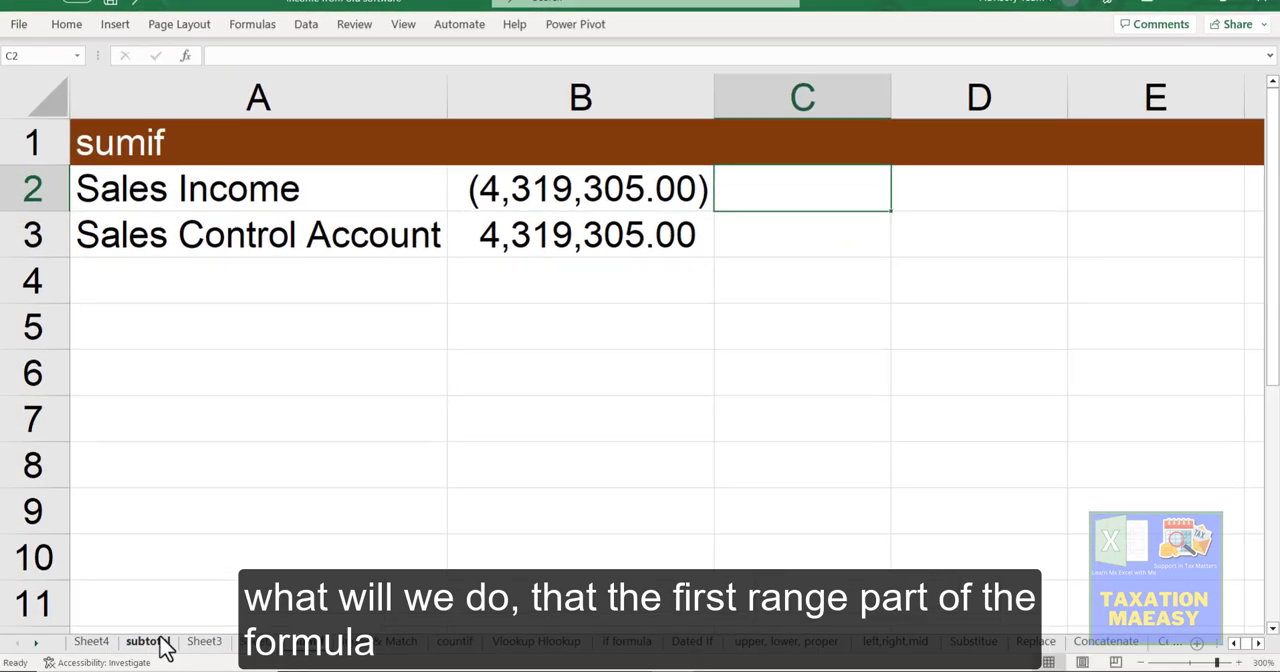
Step: Examine the positive and negative Sale amounts on the subtotal sheet, then go back to the Sumif sheet
{"action": "left_click", "coordinate": [160, 640]}
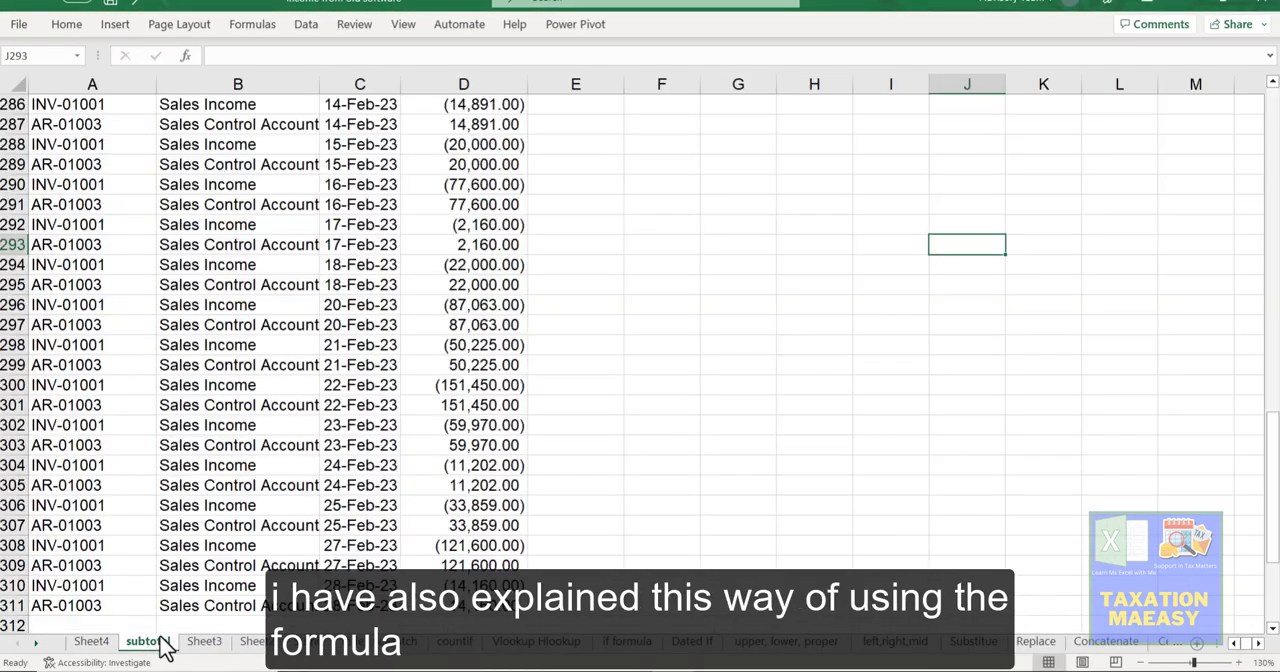
{"action": "left_click", "coordinate": [374, 162]}
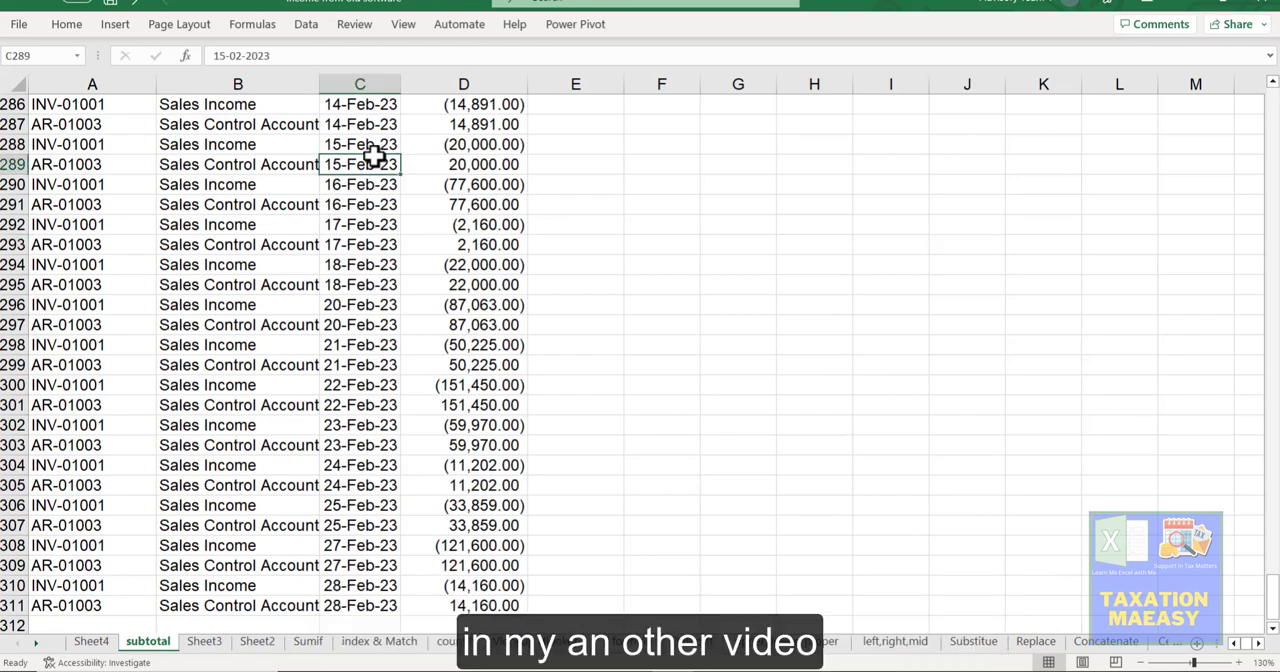
{"action": "left_click", "coordinate": [311, 642]}
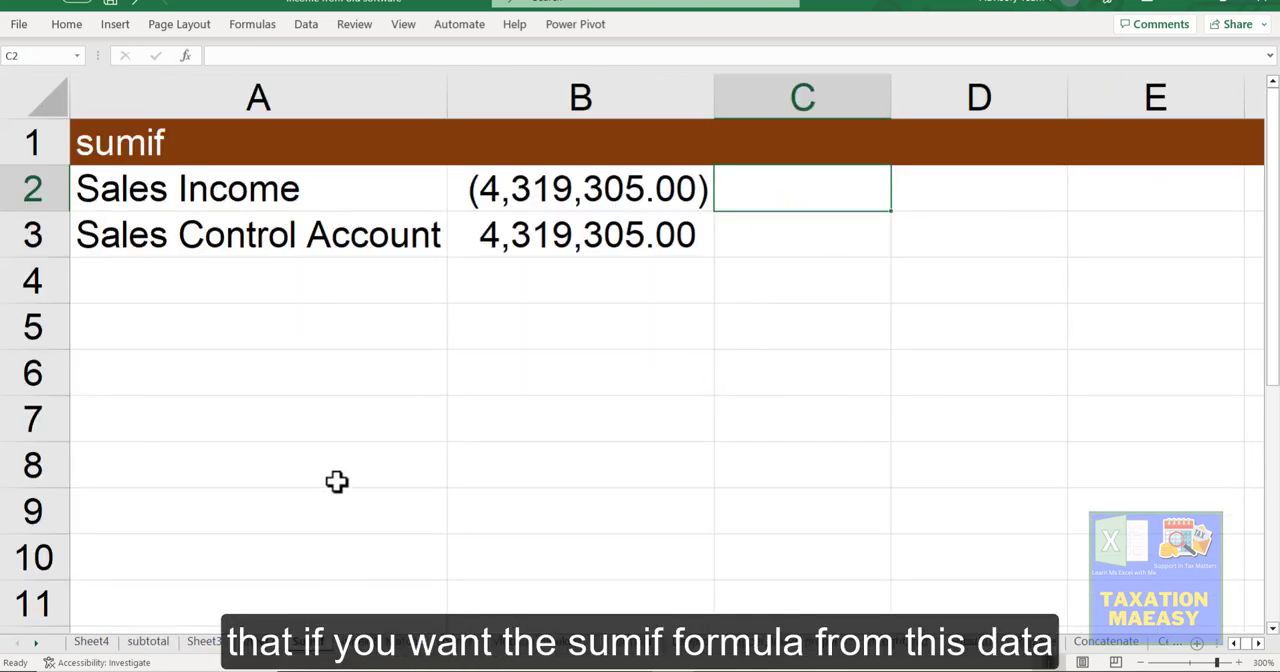
{"action": "left_click", "coordinate": [208, 643]}
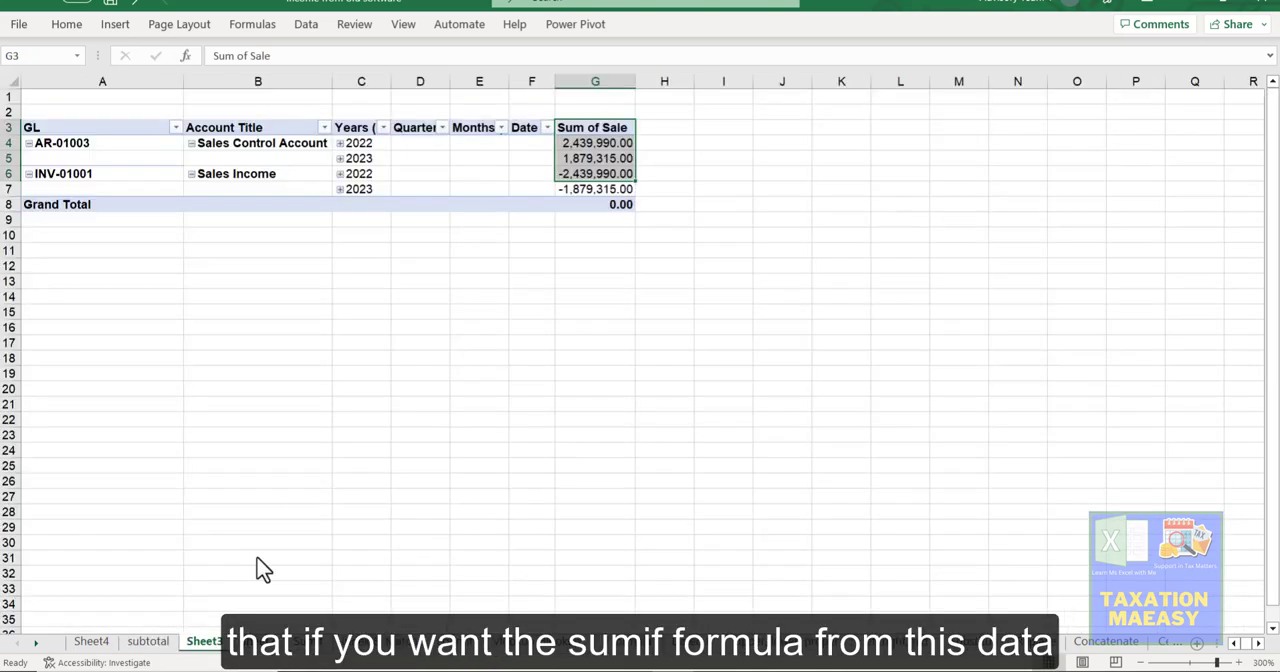
{"action": "left_click", "coordinate": [159, 642]}
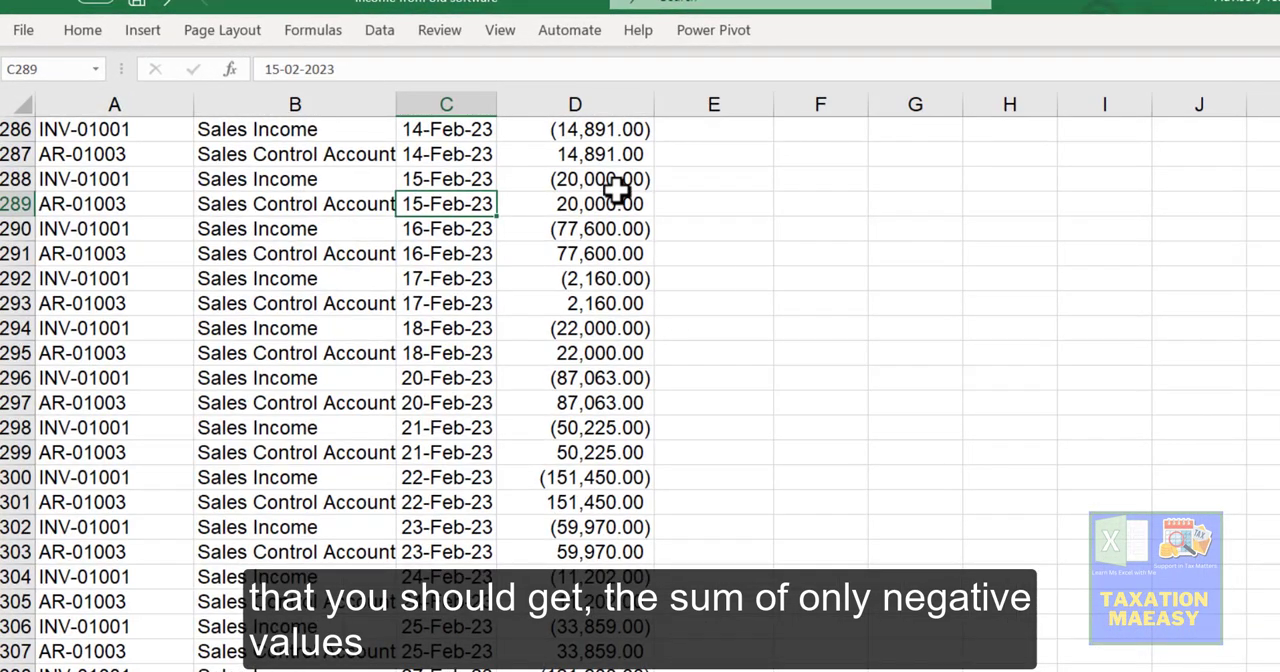
{"action": "left_click", "coordinate": [617, 189]}
{"action": "key", "text": "ctrl+Up"}
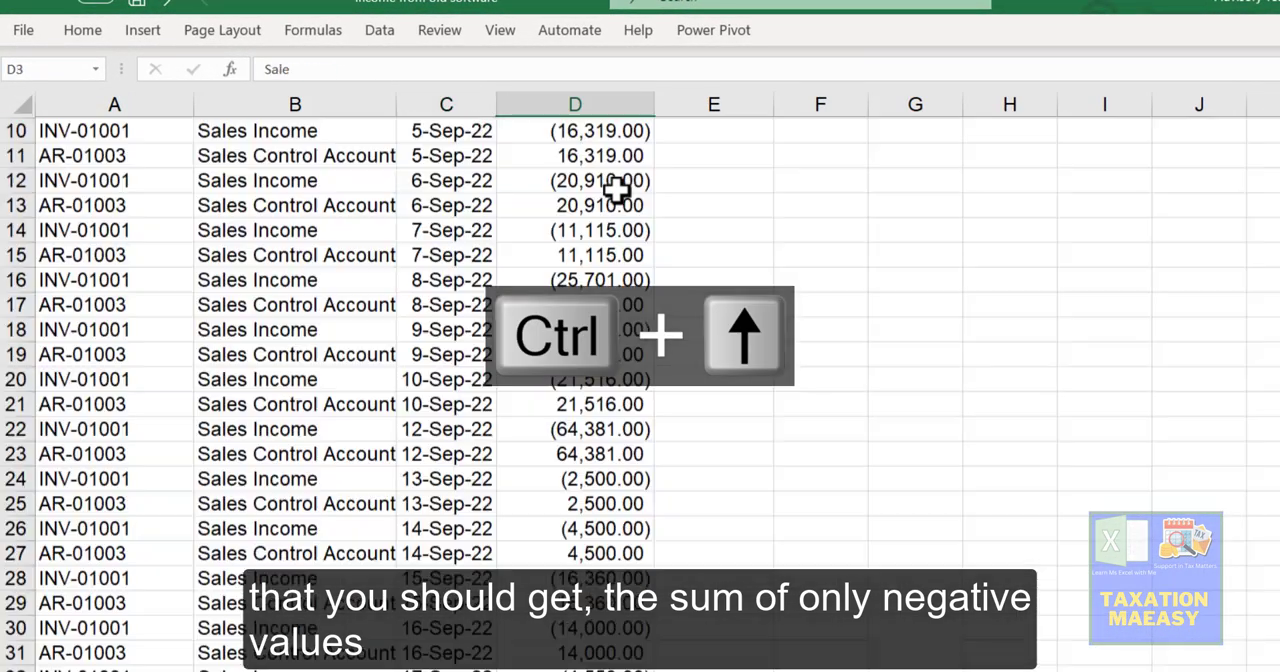
{"action": "left_click", "coordinate": [617, 189]}
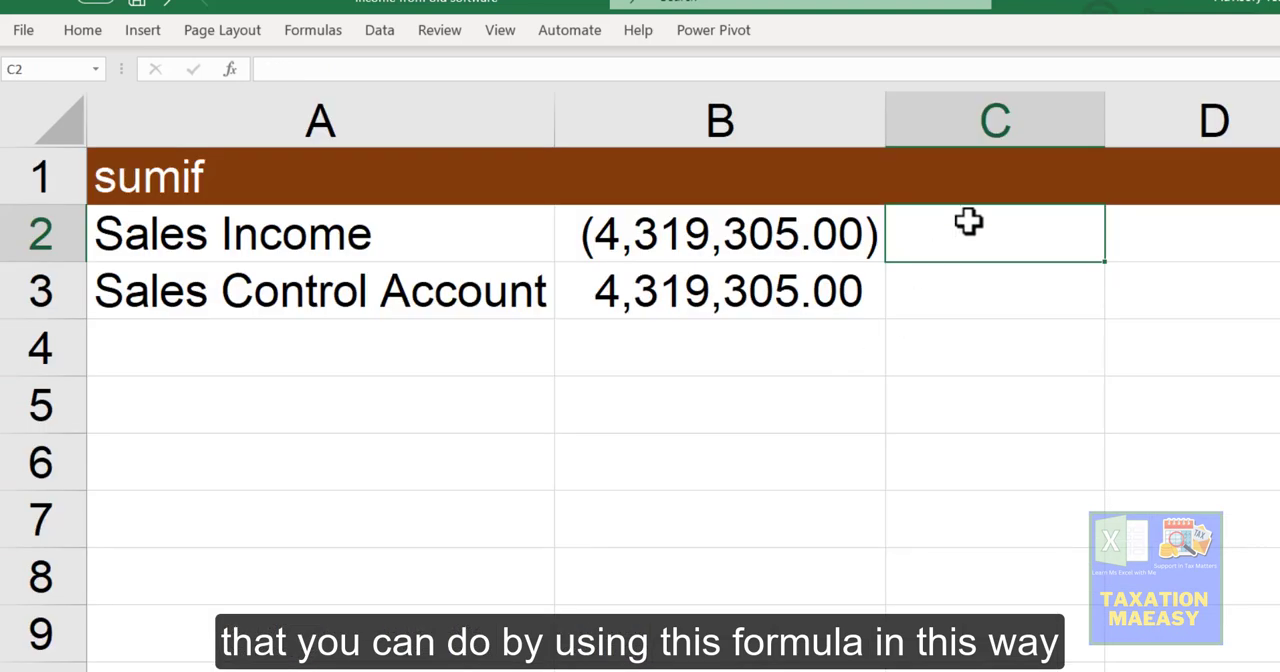
Step: Start a SUMIF formula in C2 of the Sumif sheet with the subtotal sheet's Sale values, D4:D311, as its range
{"action": "type", "text": "=sumi"}
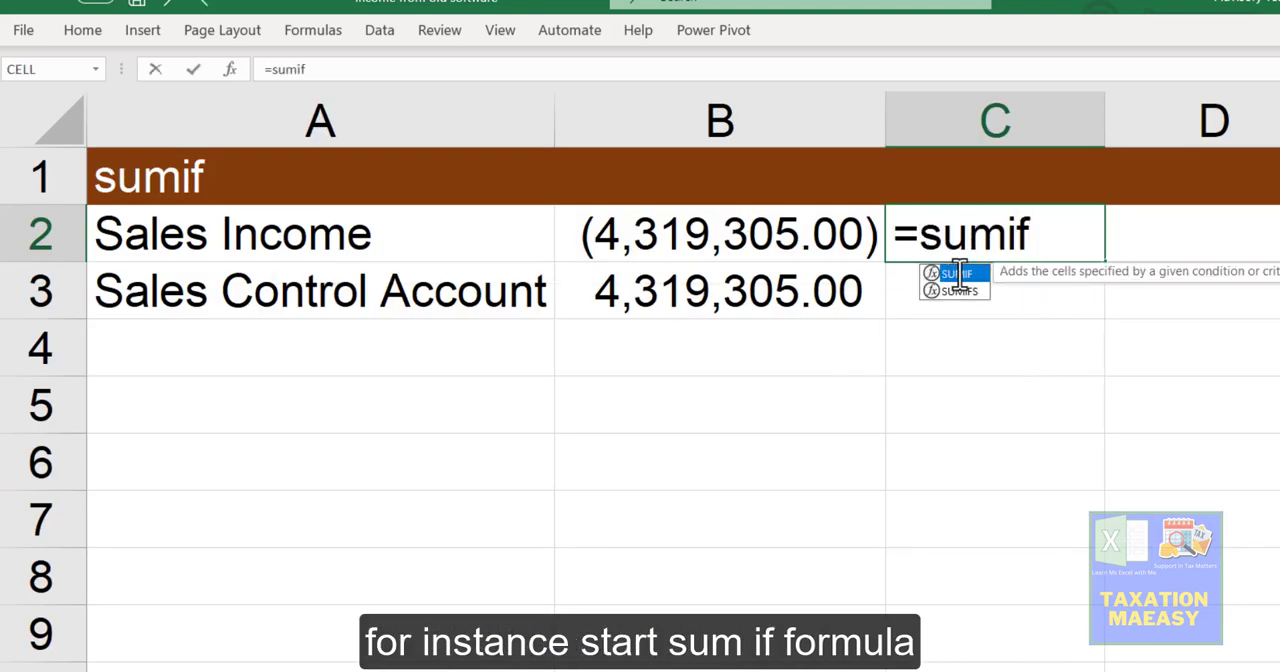
{"action": "type", "text": "f"}
{"action": "double_click", "coordinate": [958, 273]}
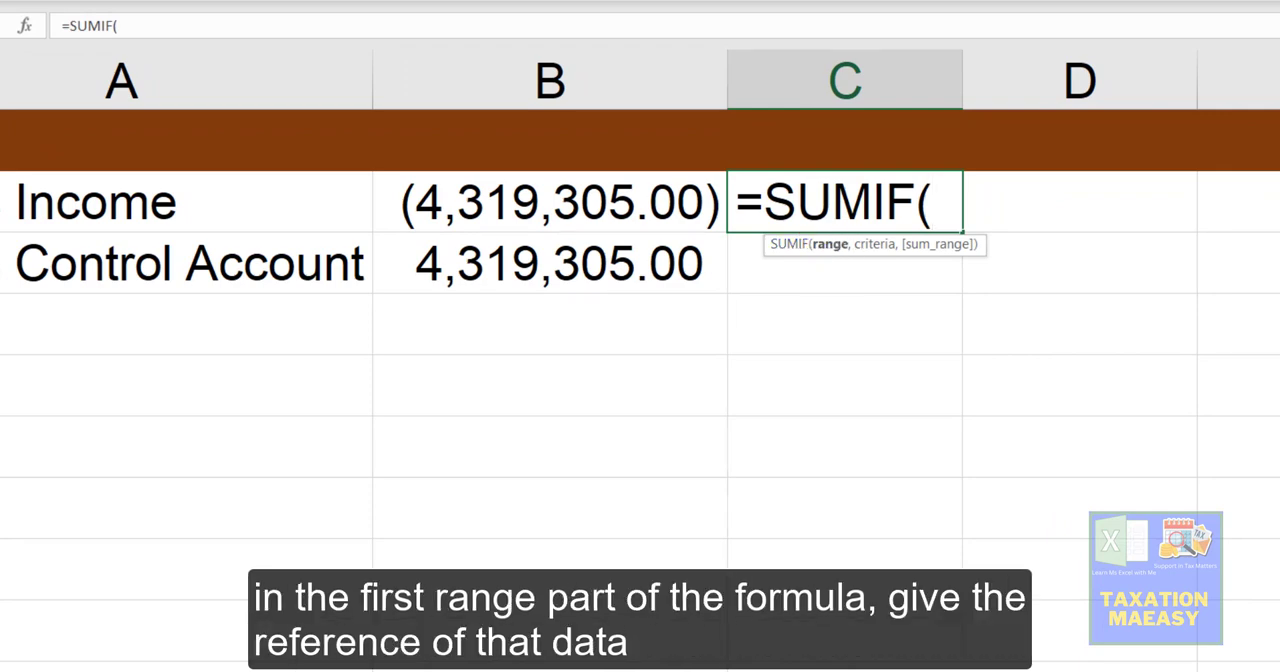
{"action": "left_click", "coordinate": [152, 642]}
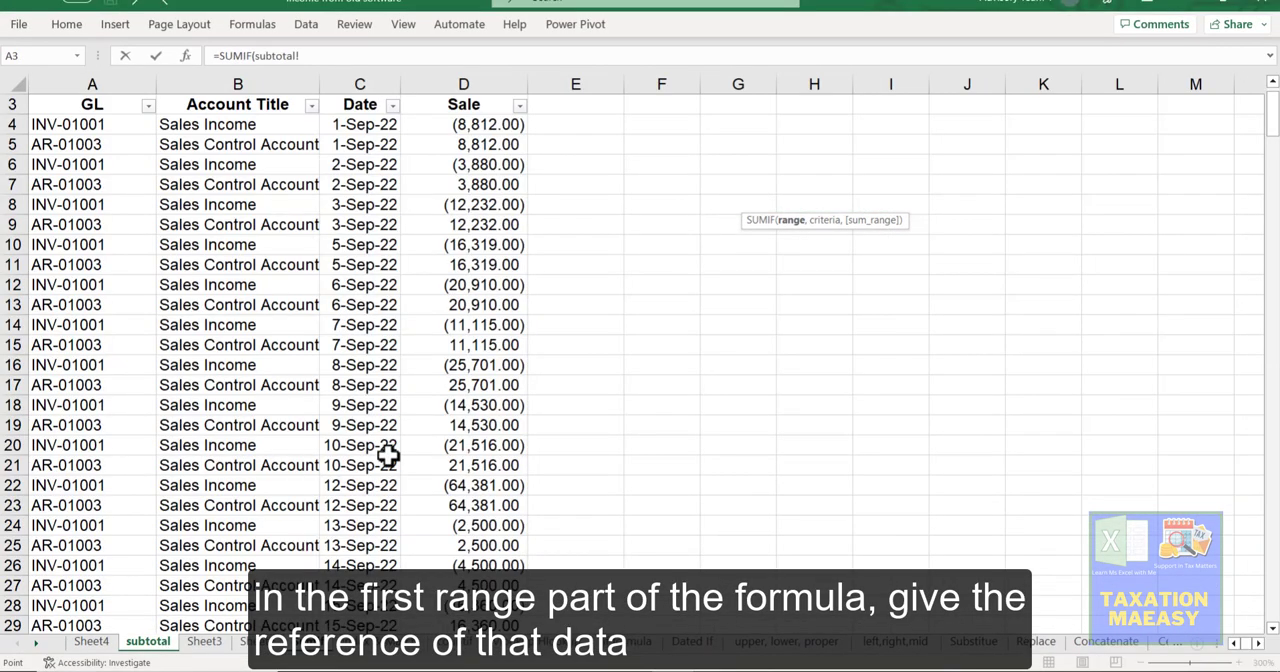
{"action": "left_click", "coordinate": [480, 245]}
{"action": "key", "text": "ctrl+Up"}
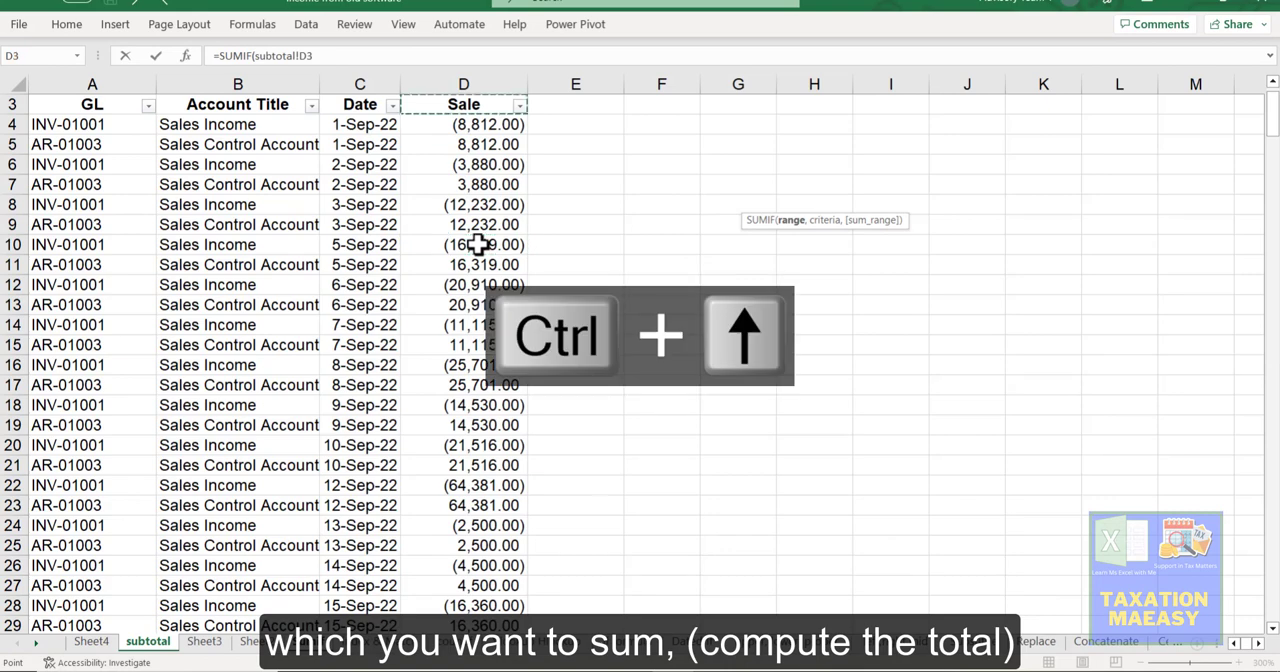
{"action": "key", "text": "ctrl+shift+Down"}
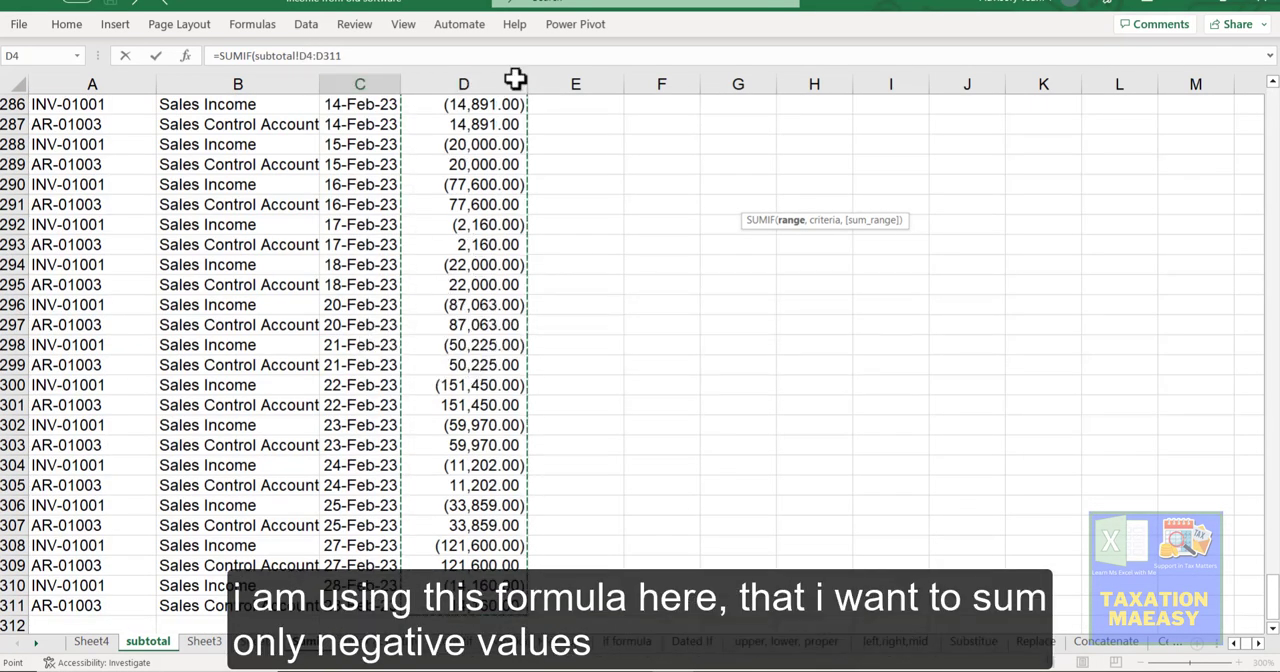
Step: Give the SUMIF formula in C2 the criterion ">0" and the sum range subtotal!D4:D311, and complete it
{"action": "left_click", "coordinate": [361, 56]}
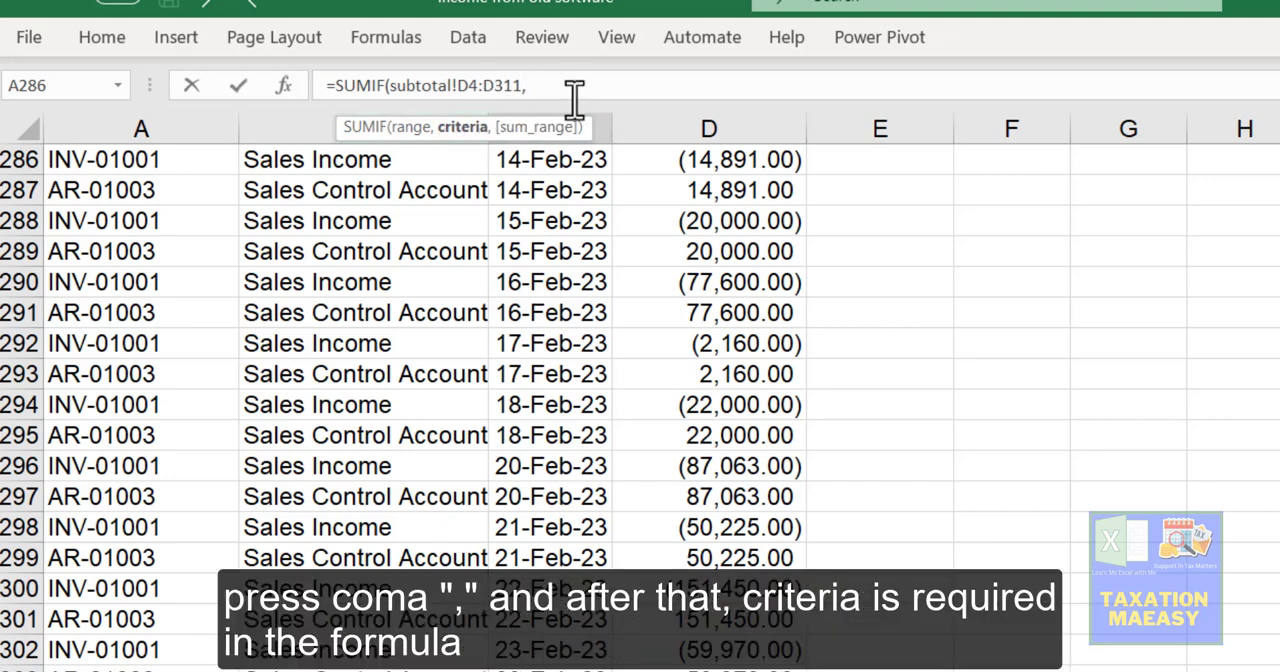
{"action": "type", "text": "\">0"}
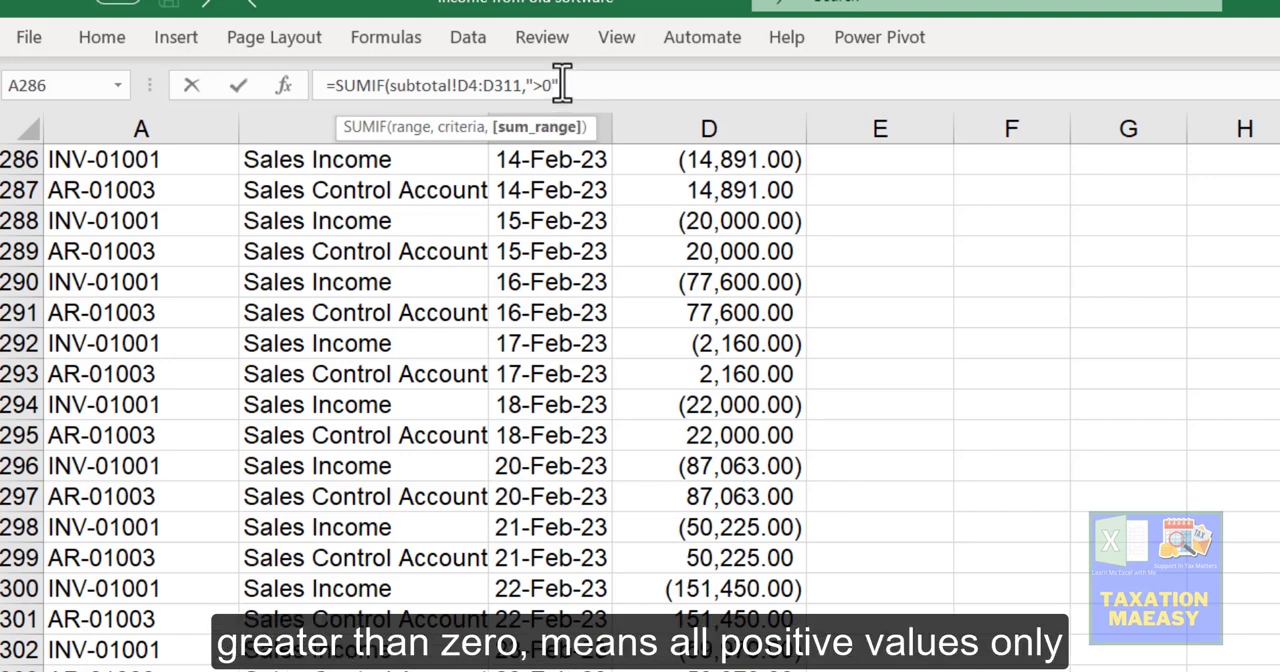
{"action": "type", "text": ","}
{"action": "left_click", "coordinate": [755, 193]}
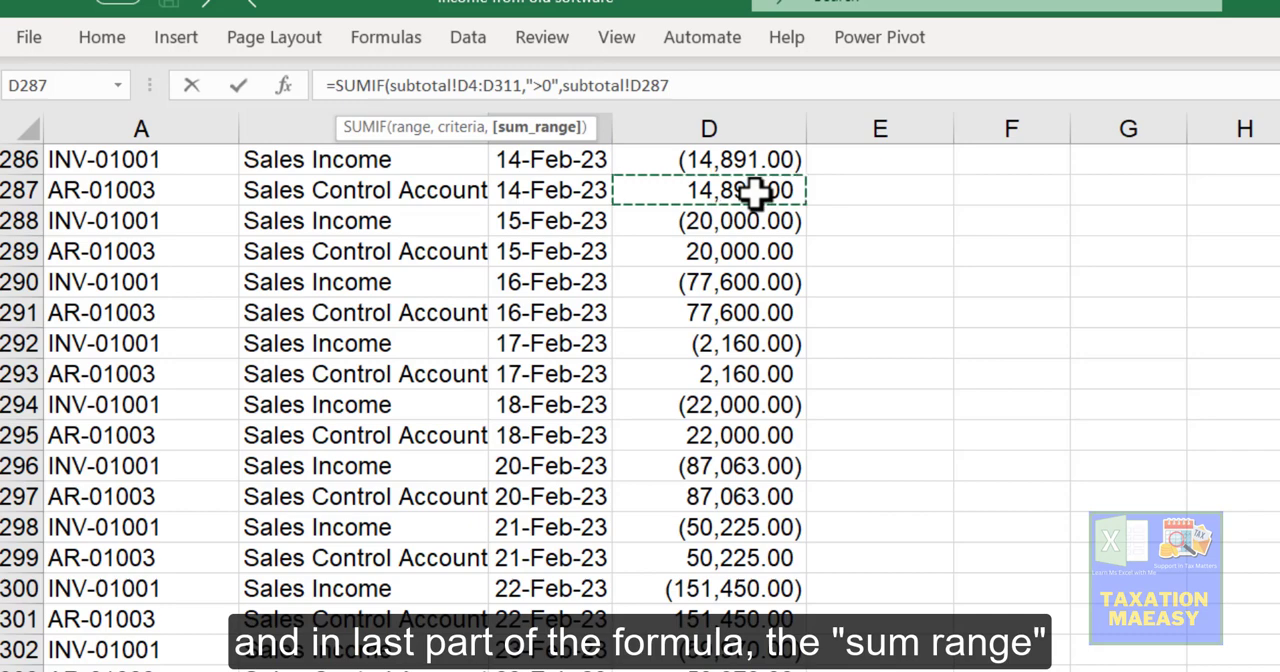
{"action": "key", "text": "ctrl+Up"}
{"action": "key", "text": "Down"}
{"action": "key", "text": "Down"}
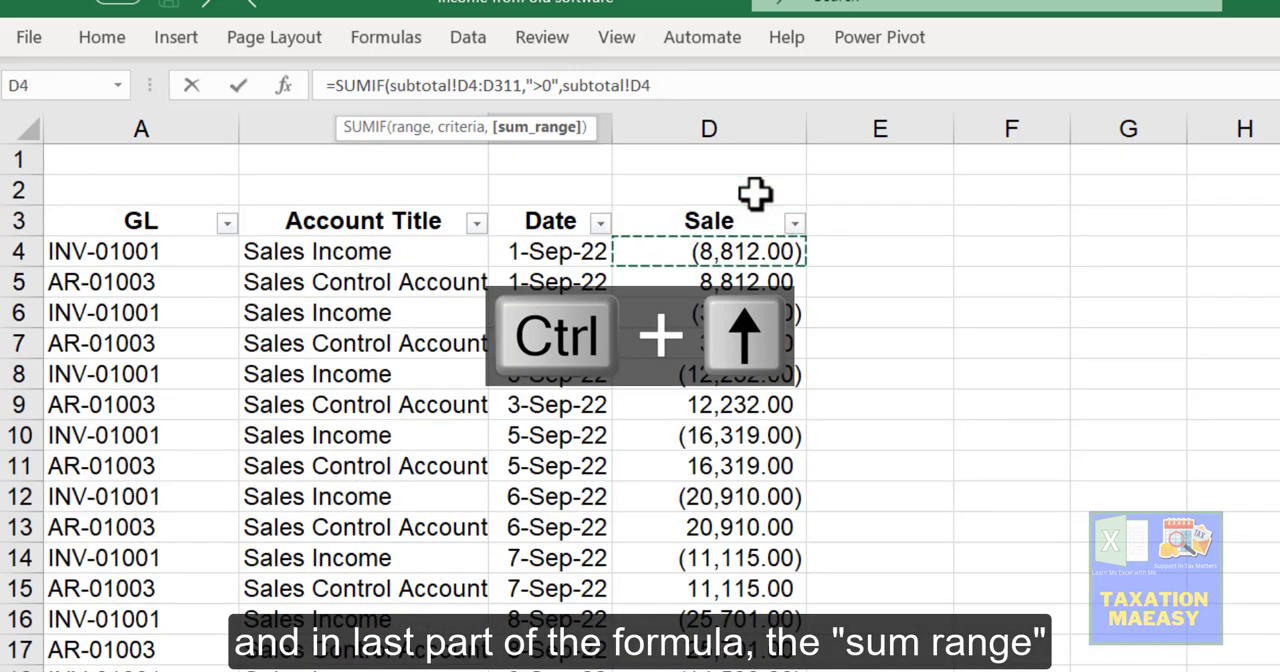
{"action": "key", "text": "ctrl+shift+Down"}
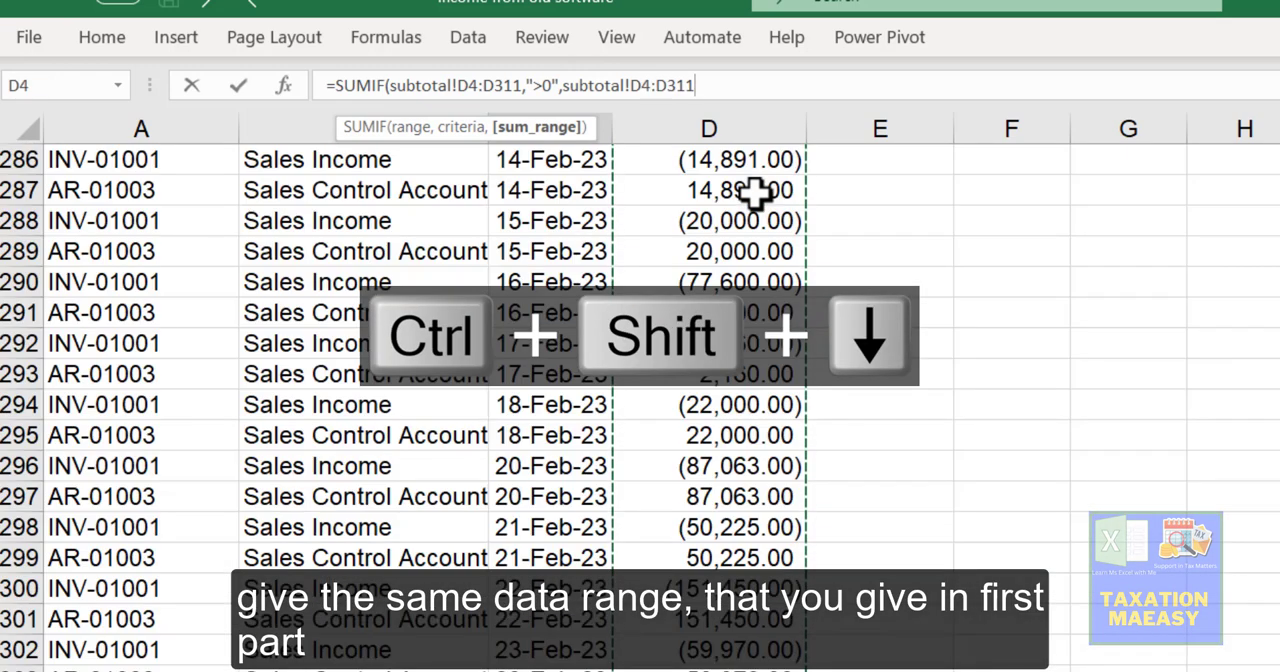
{"action": "key", "text": "Return"}
{"action": "key", "text": "Up"}
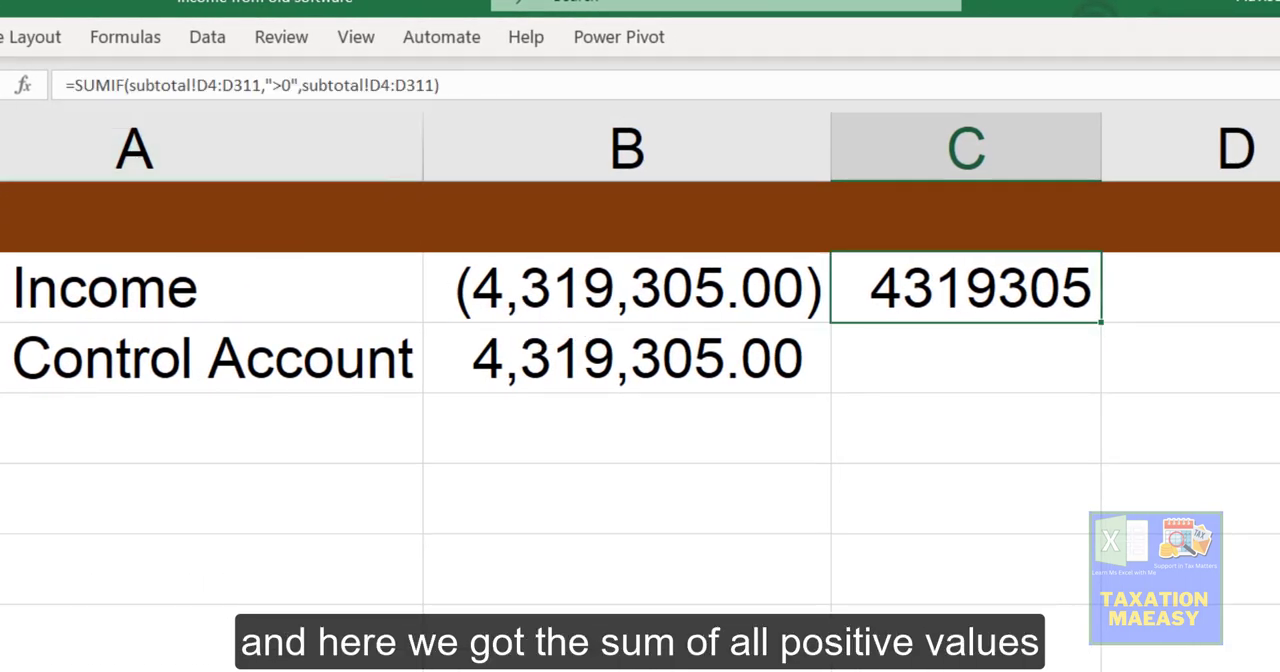
Step: Format the positive-sales total in C2 with the comma number style
{"action": "left_click", "coordinate": [2, 37]}
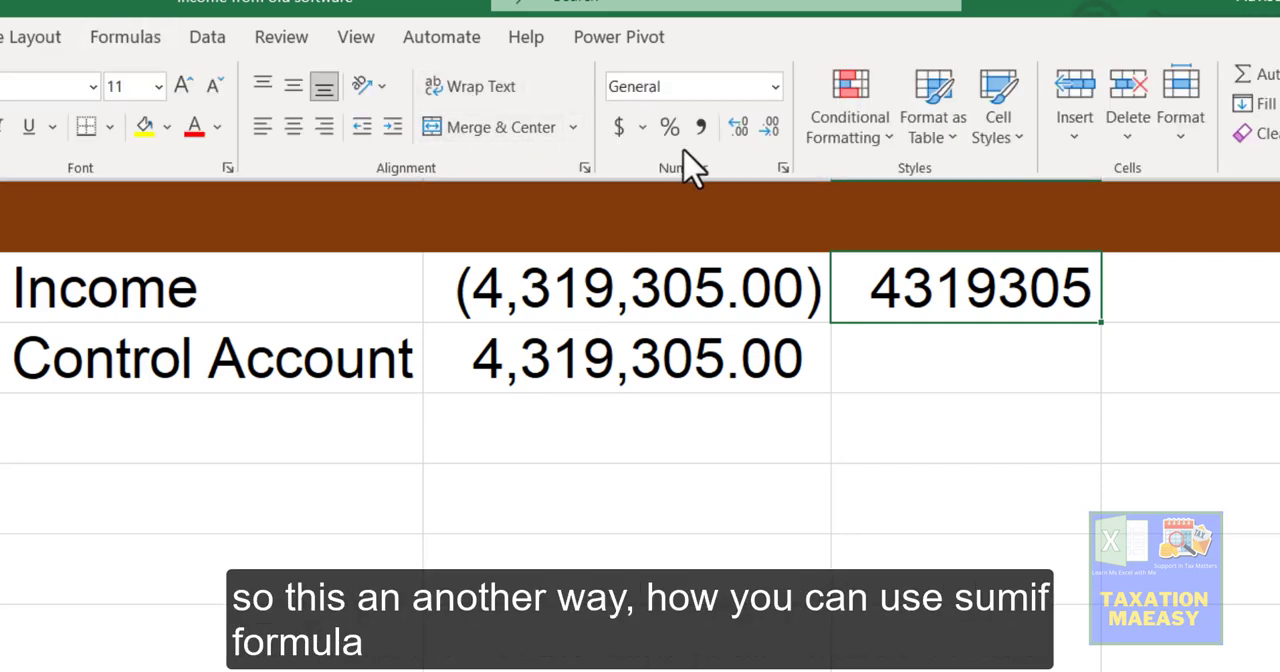
{"action": "left_click", "coordinate": [703, 127]}
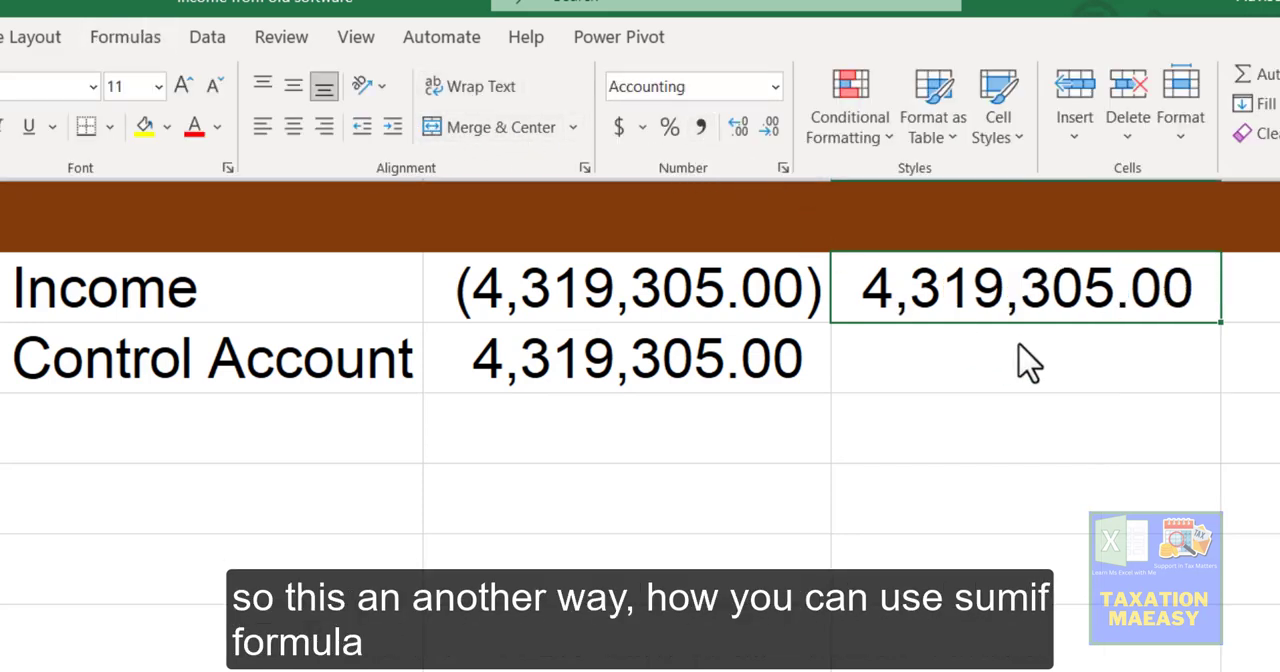
{"action": "left_click", "coordinate": [1022, 362]}
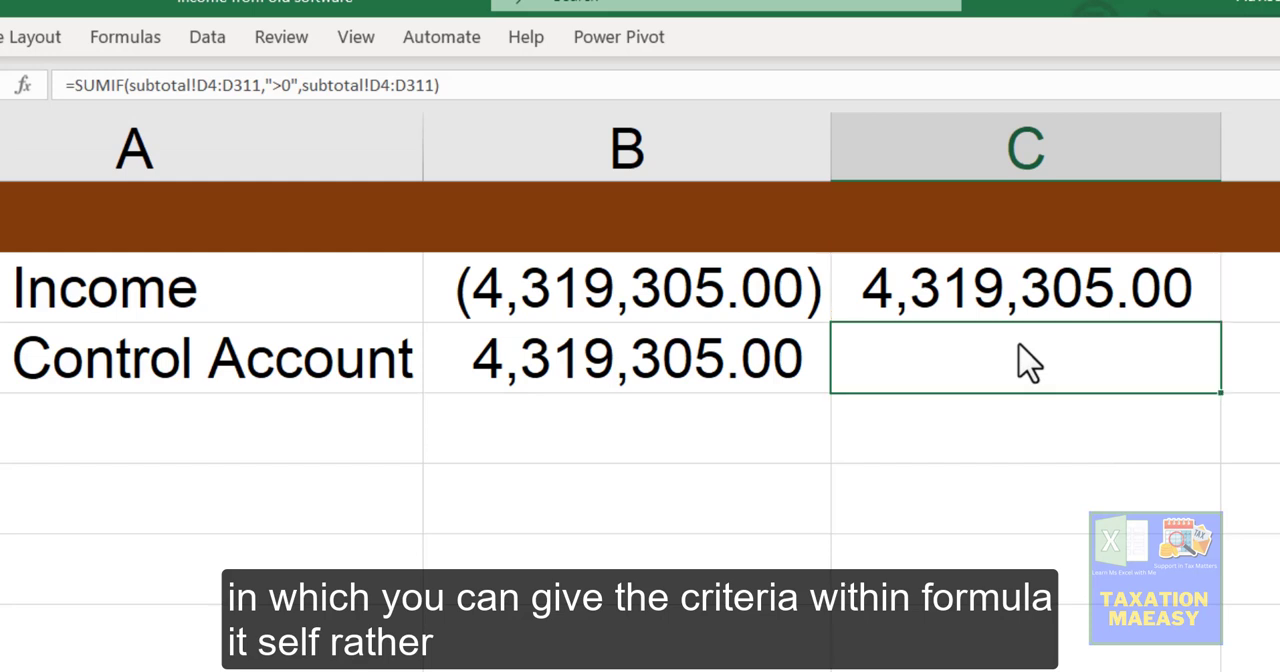
Step: Review the criterion written inside C2's SUMIF formula, and copy the formula into C3
{"action": "key", "text": "Up"}
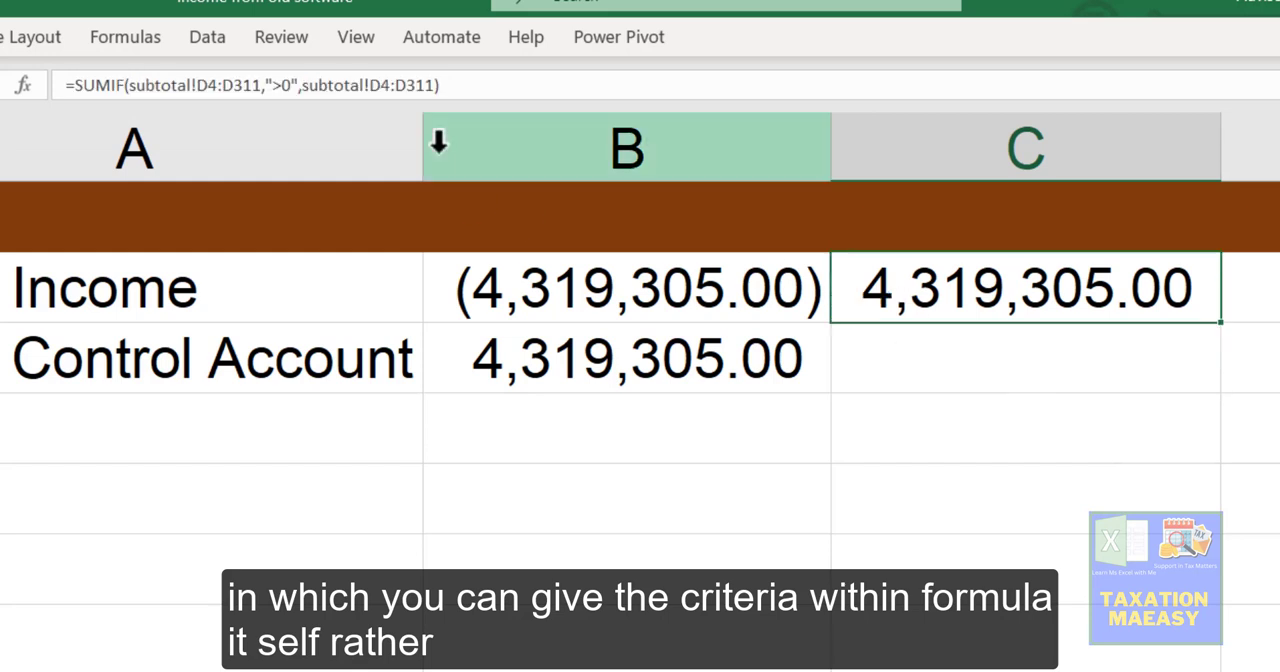
{"action": "left_click", "coordinate": [271, 85]}
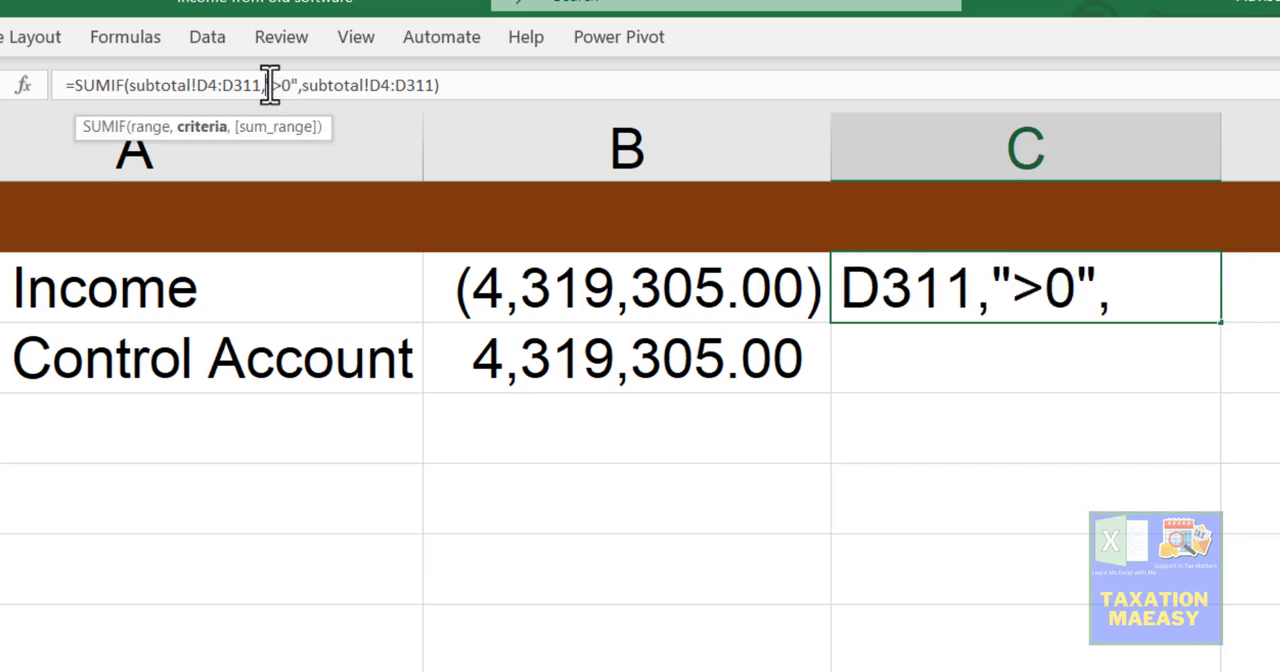
{"action": "key", "text": "Return"}
{"action": "key", "text": "Up"}
{"action": "key", "text": "ctrl+c"}
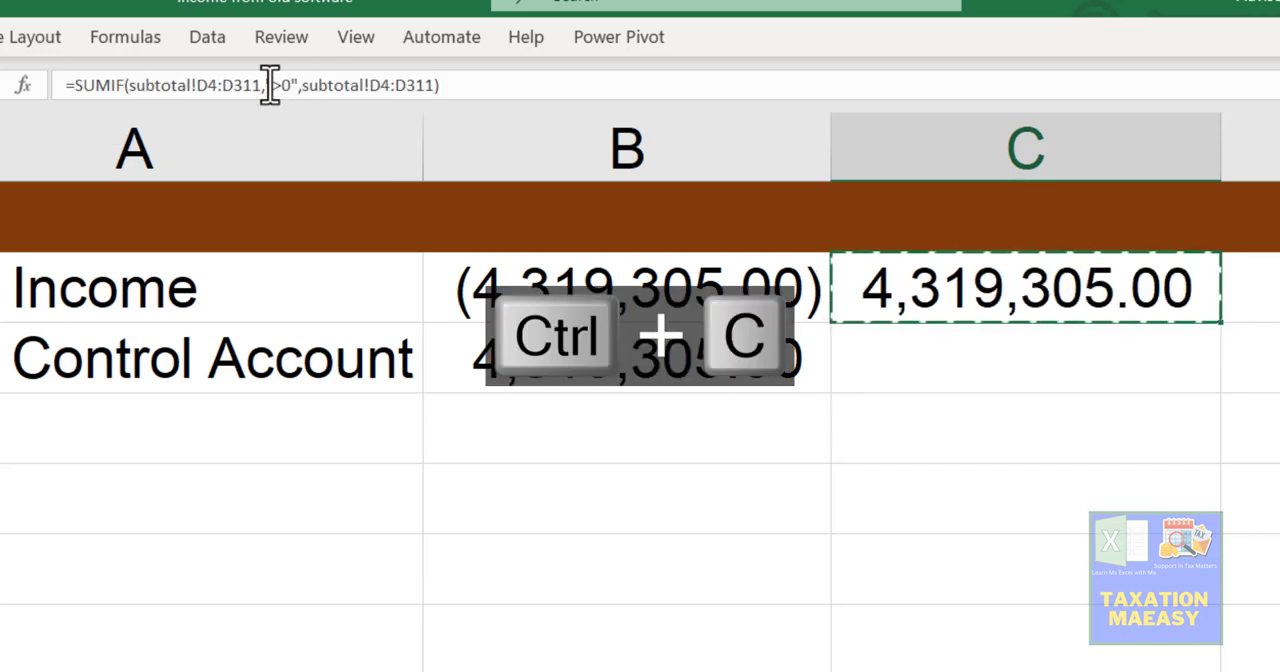
{"action": "key", "text": "Down"}
{"action": "key", "text": "Return"}
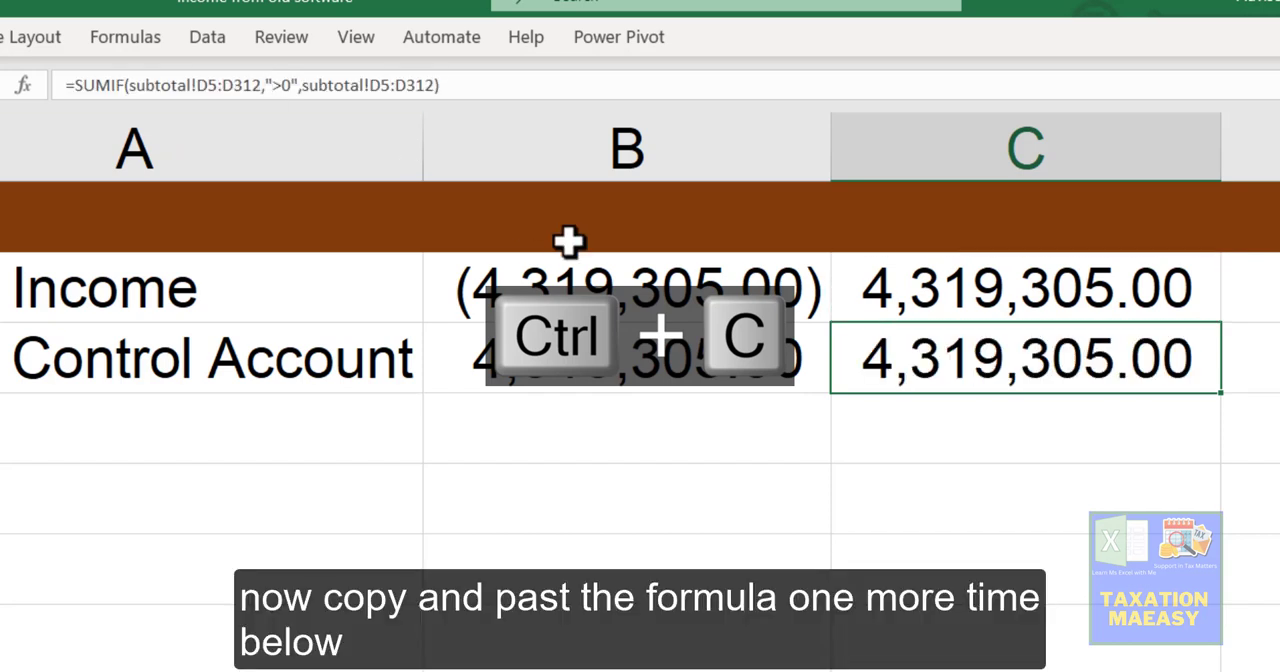
Step: Change the criterion in C3's SUMIF formula to "<0" so that it sums only negative Sale amounts
{"action": "left_click", "coordinate": [284, 88]}
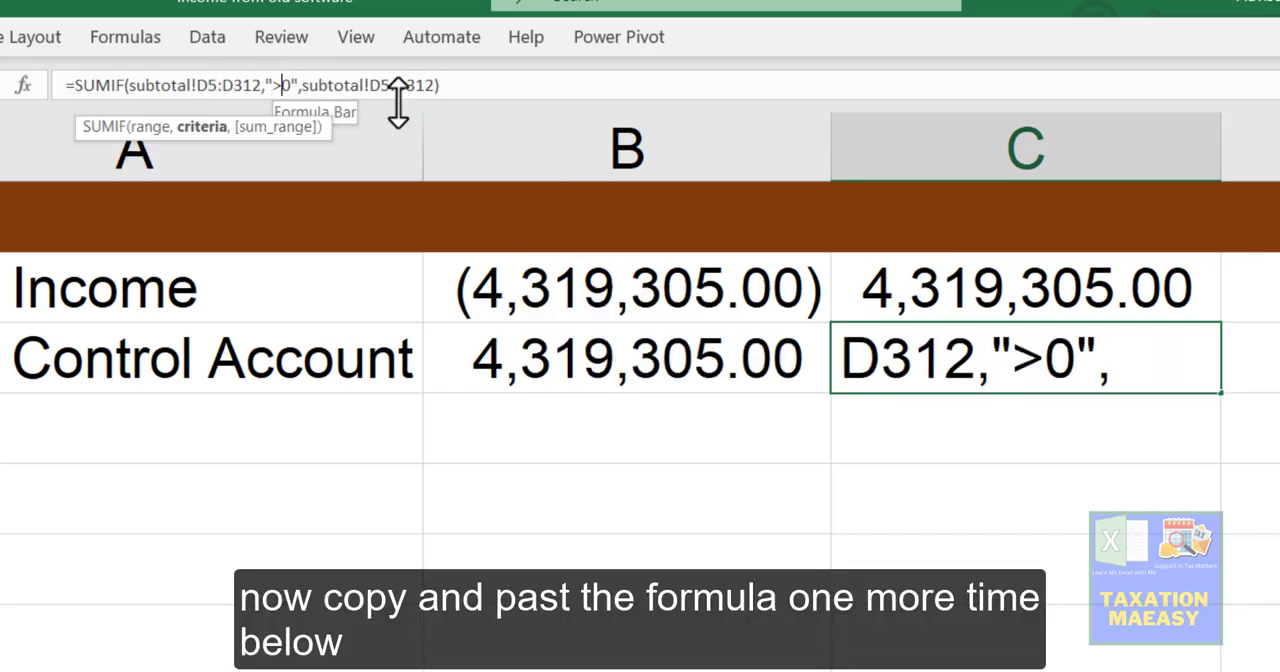
{"action": "key", "text": "BackSpace"}
{"action": "type", "text": "<"}
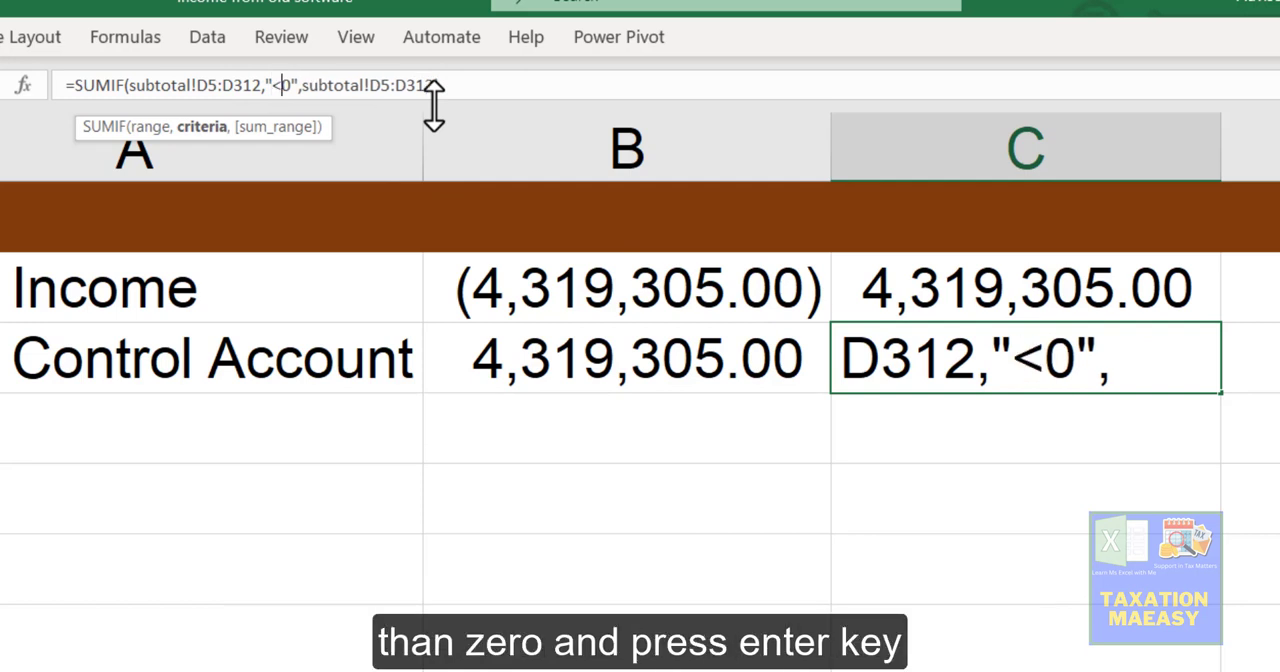
{"action": "key", "text": "Return"}
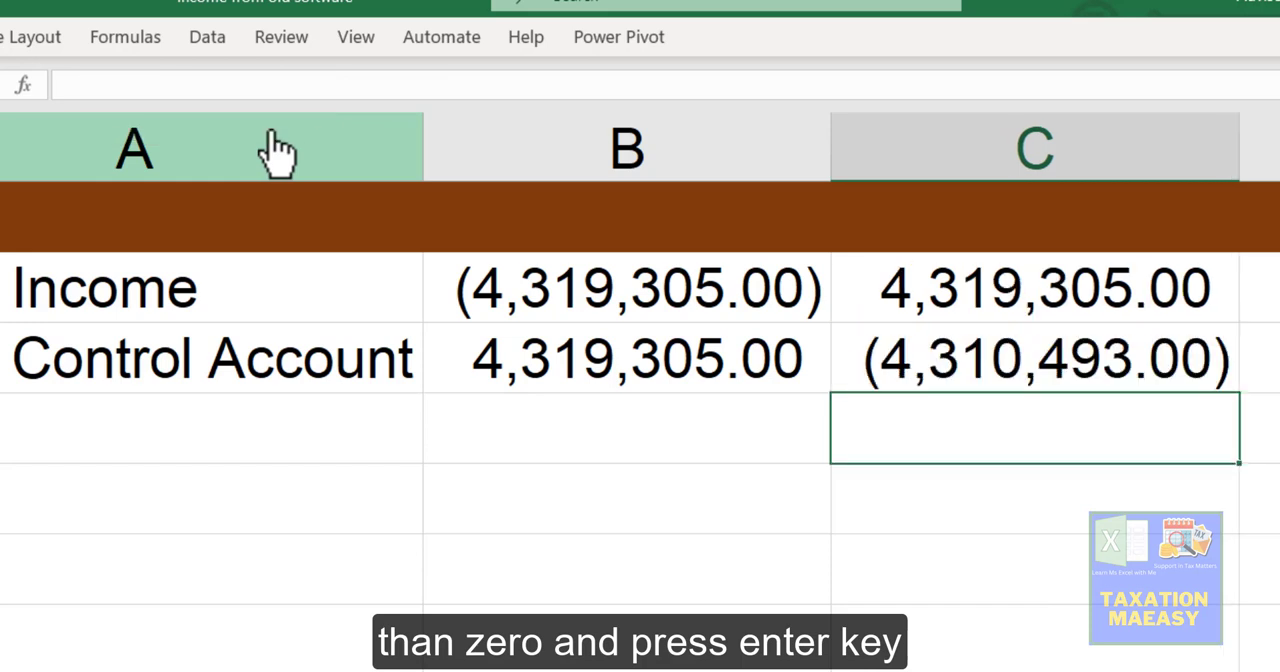
{"action": "key", "text": "Up"}
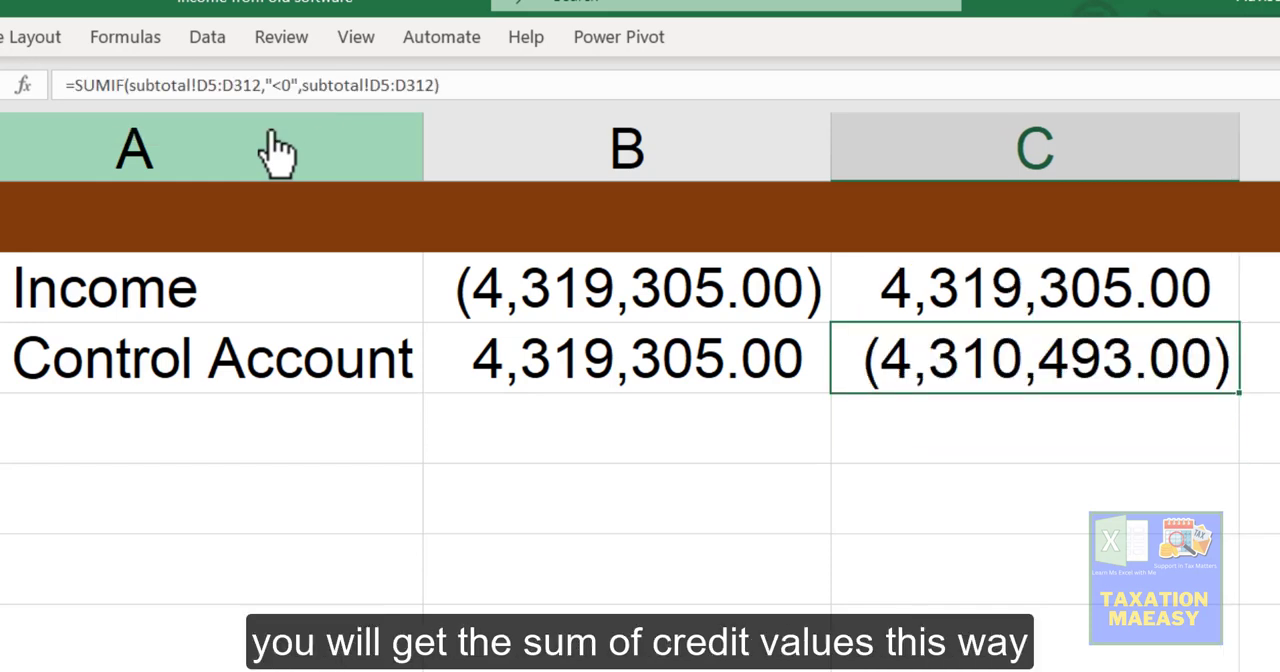